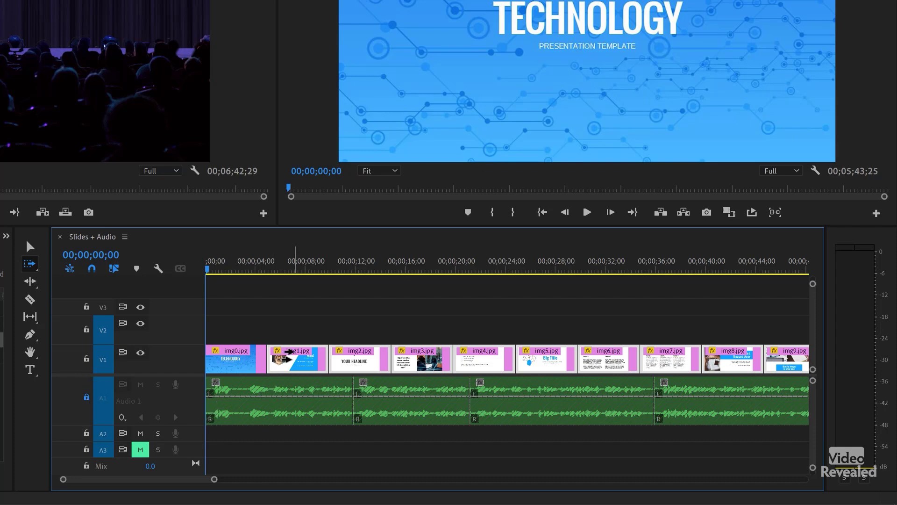
- Move all slides after img0.jpg further along the timeline and extend img0.jpg to the first audio cut at 00;00;11;25
drag(287, 357, 584, 357)
key(v)
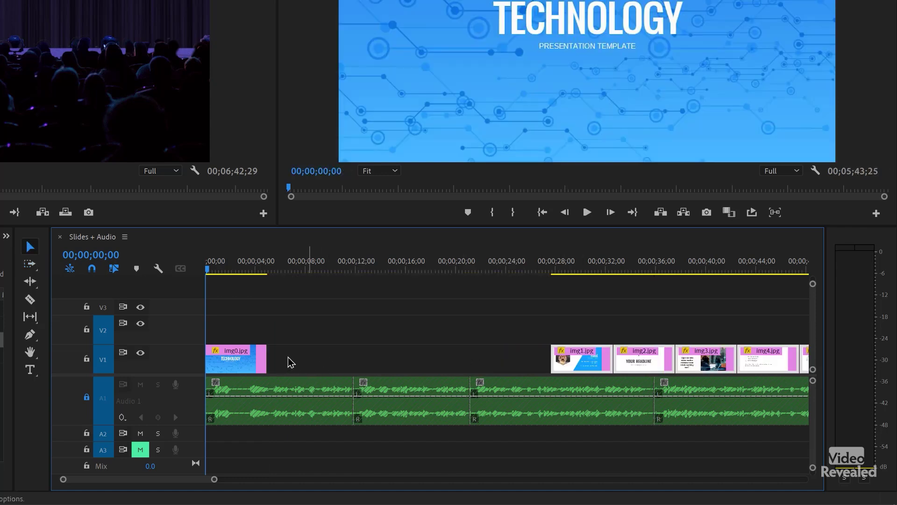
drag(267, 358, 353, 350)
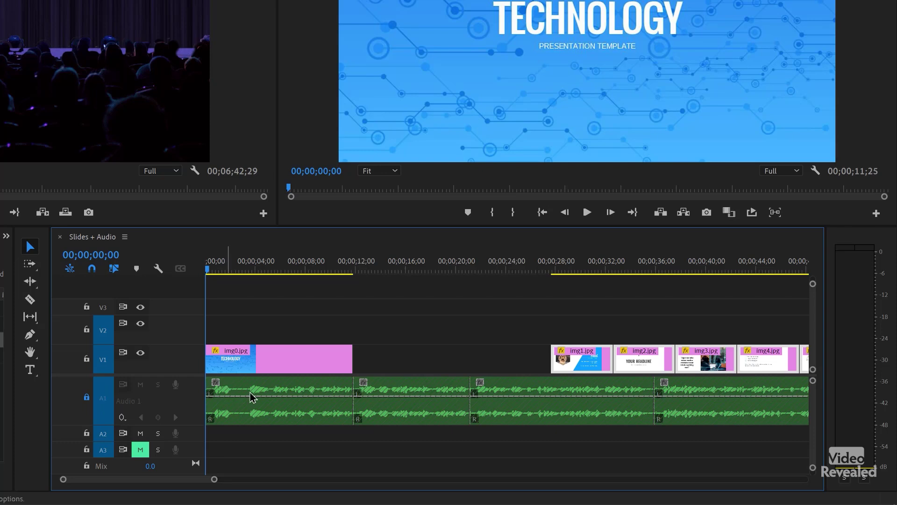
- Step the playhead back and forth through the edit points and return it to the sequence start
key(Down)
key(Up)
key(Down)
key(Up)
key(Down)
key(Down)
key(Home)
- Remove the gap between img0.jpg and the following slides on V1
click(331, 372)
key(Delete)
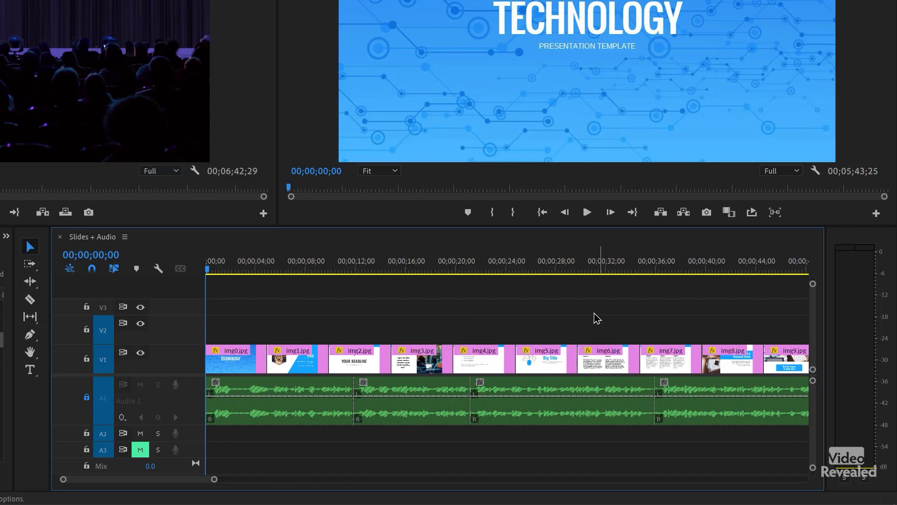
- Move all the slides on V1 together so they begin at the end of the audio
key(backslash)
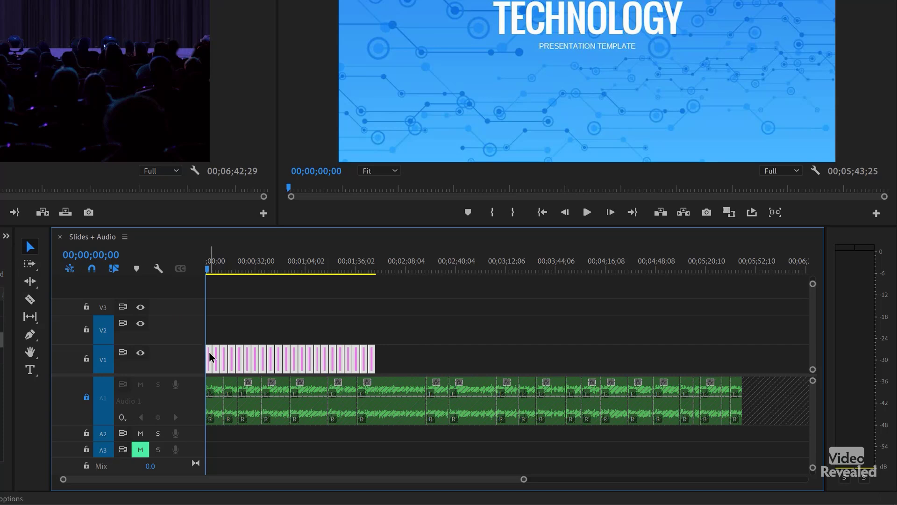
drag(246, 357, 758, 357)
click(729, 363)
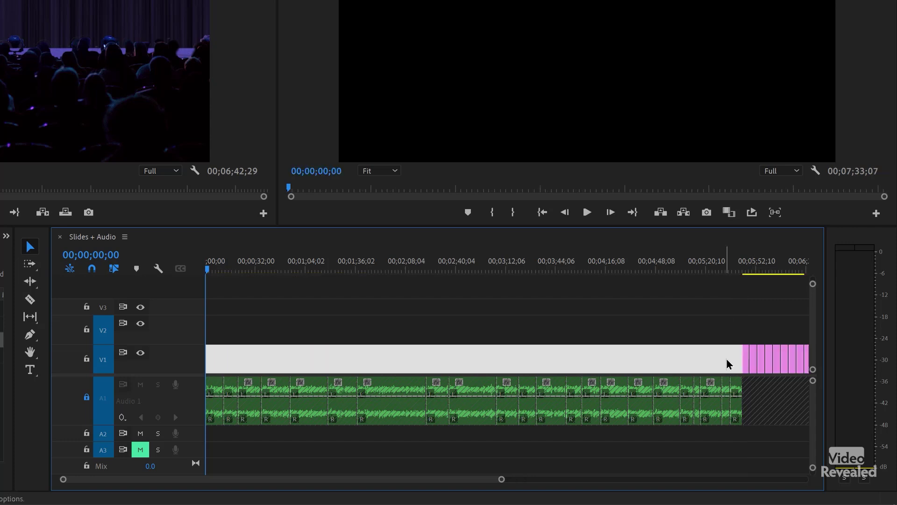
click(733, 363)
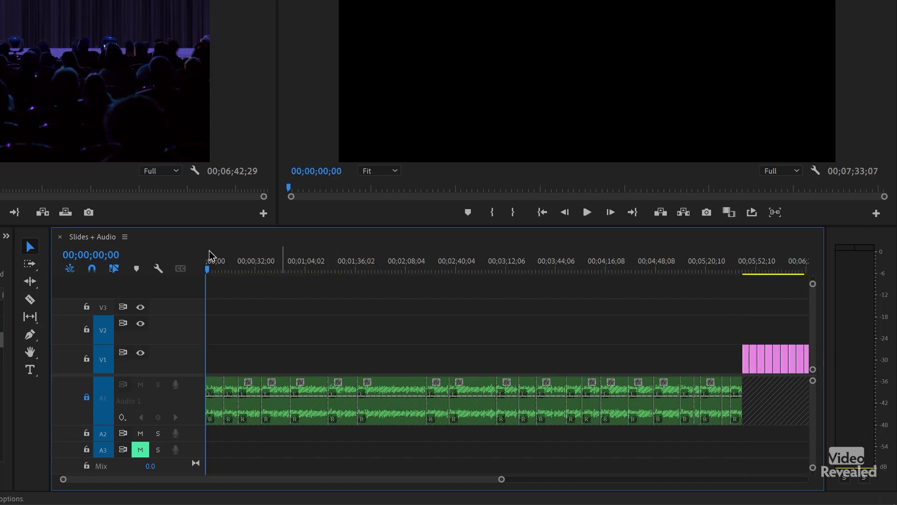
- Place the playhead at the sequence start and target only V1 among the video tracks
drag(212, 265, 188, 276)
click(102, 363)
click(102, 359)
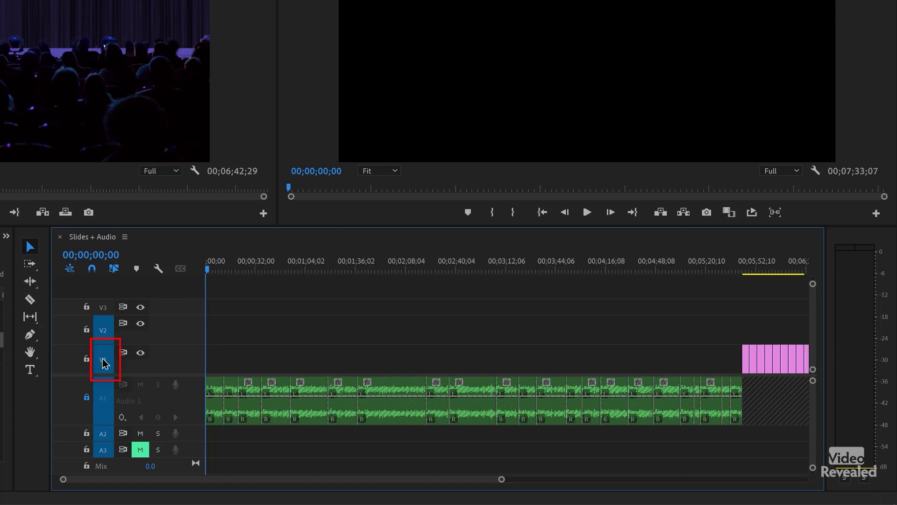
click(104, 331)
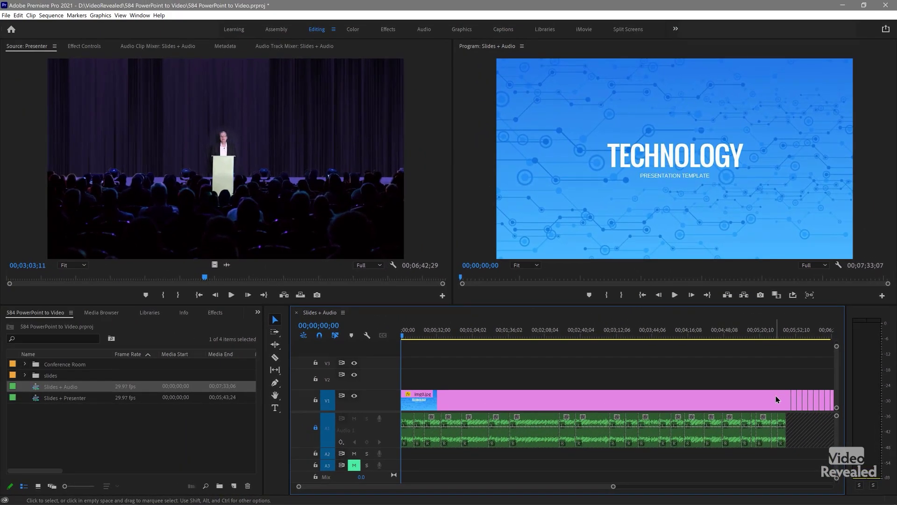
- Extend each following slide's starting edit back to successive audio cuts, beginning at 00;00;11;25 and continuing through the Thanks! slide at 00;05;36;03
key(space)
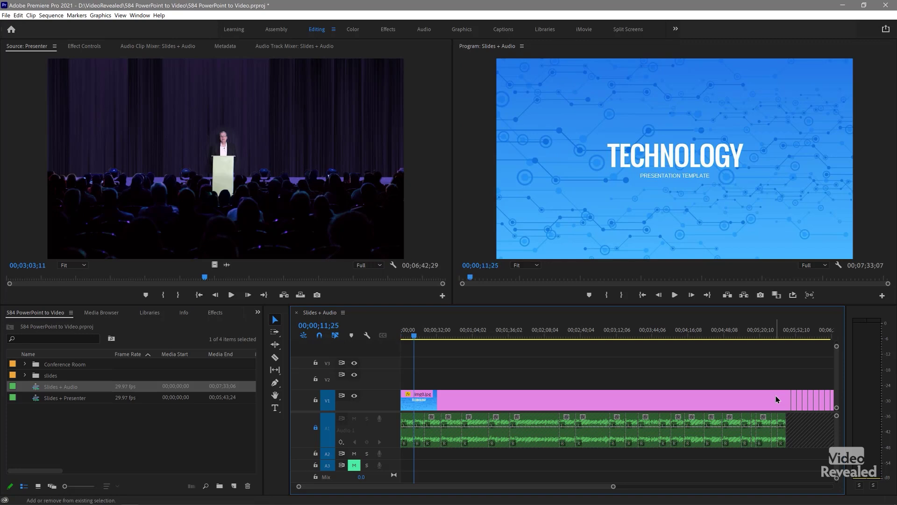
key(ctrl+shift+v)
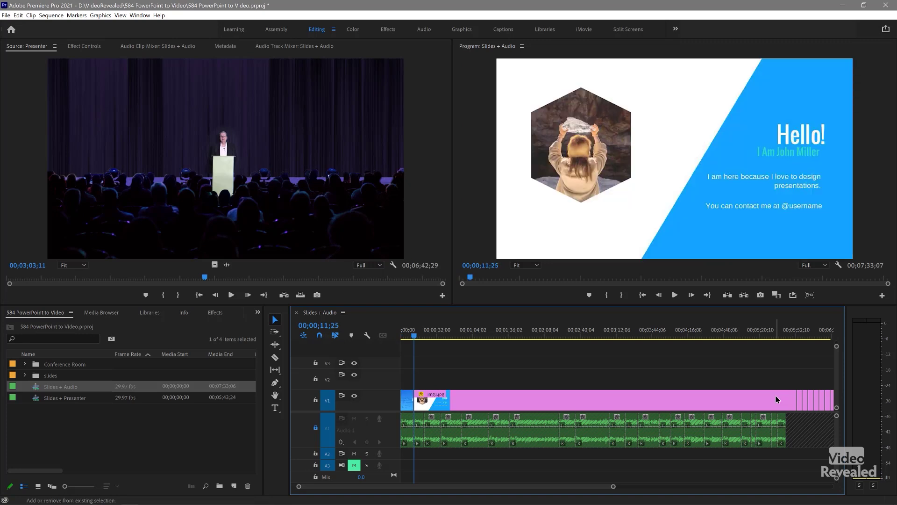
key(Down)
key(ctrl+shift+v)
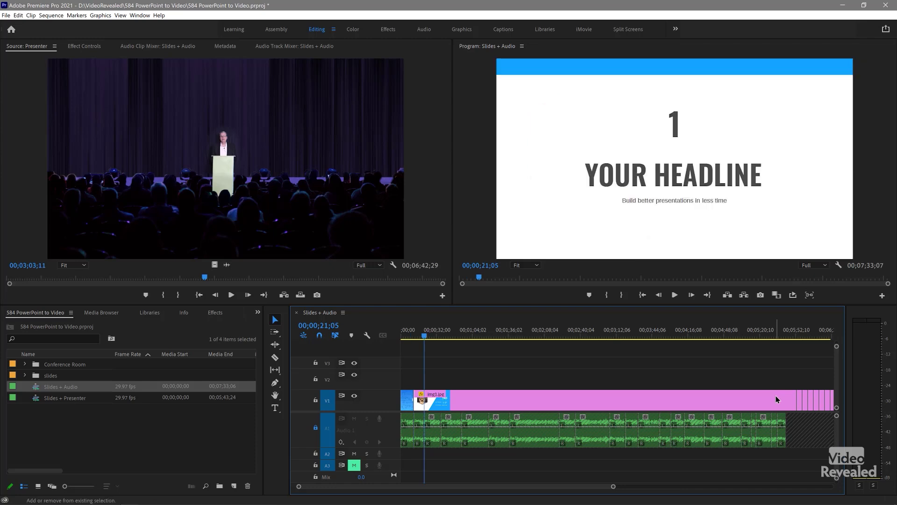
key(ctrl+shift+v)
key(Down)
key(ctrl+shift+v)
key(Down)
key(ctrl+shift+v)
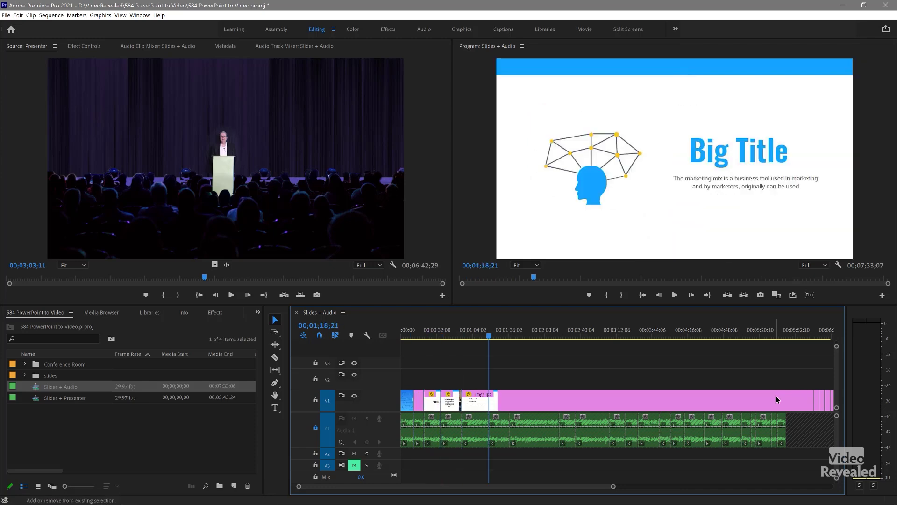
key(Down)
key(ctrl+shift+v)
key(Down)
key(ctrl+shift+v)
key(Down)
key(ctrl+shift+v)
key(Down)
key(ctrl+shift+v)
key(Down)
key(ctrl+shift+v)
key(Down)
key(ctrl+shift+v)
key(Down)
key(ctrl+shift+v)
key(Down)
key(ctrl+shift+v)
key(Down)
key(ctrl+shift+v)
key(Down)
key(ctrl+shift+v)
key(Down)
key(ctrl+shift+v)
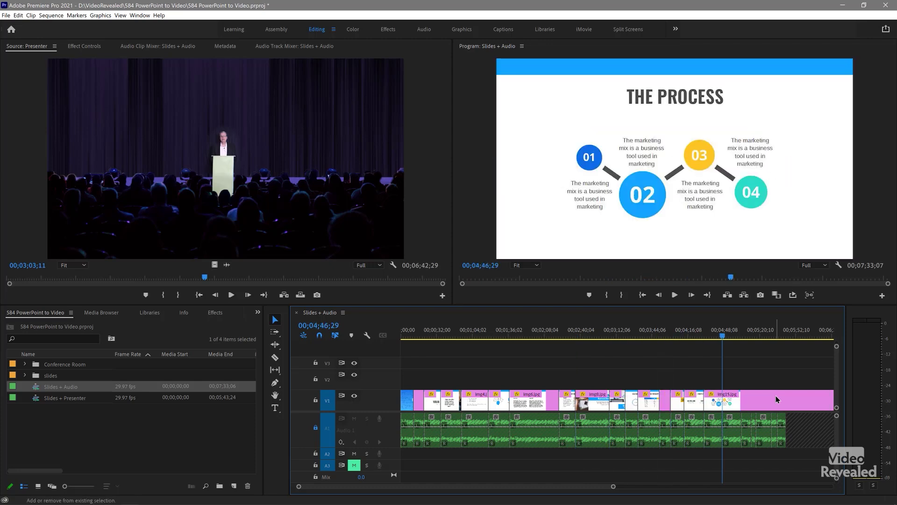
key(Down)
key(ctrl+shift+v)
key(Down)
key(ctrl+shift+v)
key(Down)
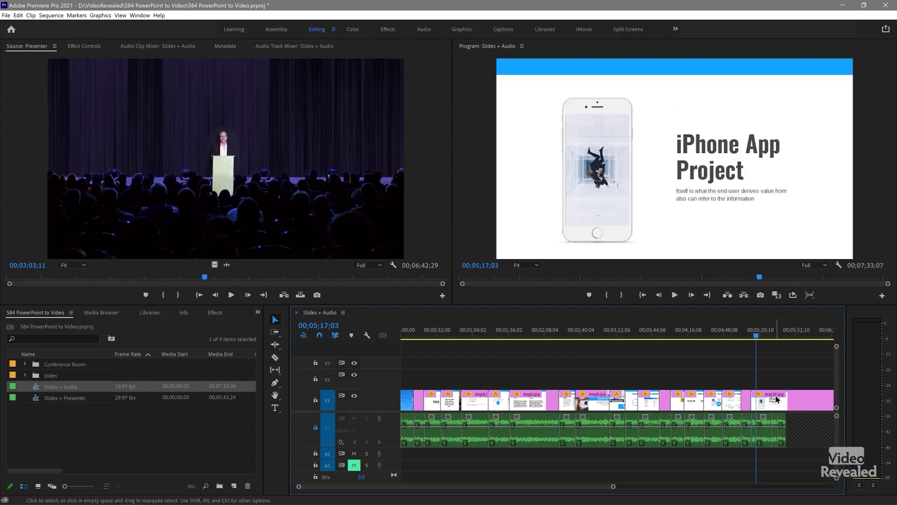
key(ctrl+shift+v)
key(Down)
key(ctrl+shift+v)
key(Down)
key(ctrl+shift+v)
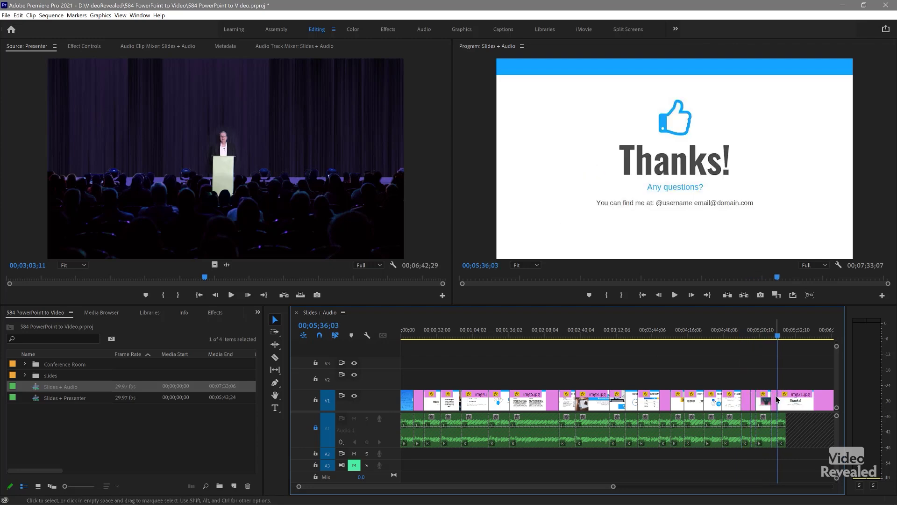
- Trim the excess of the last slide at the audio's end, 00;05;43;25, and check the final slides up close
key(ctrl+z)
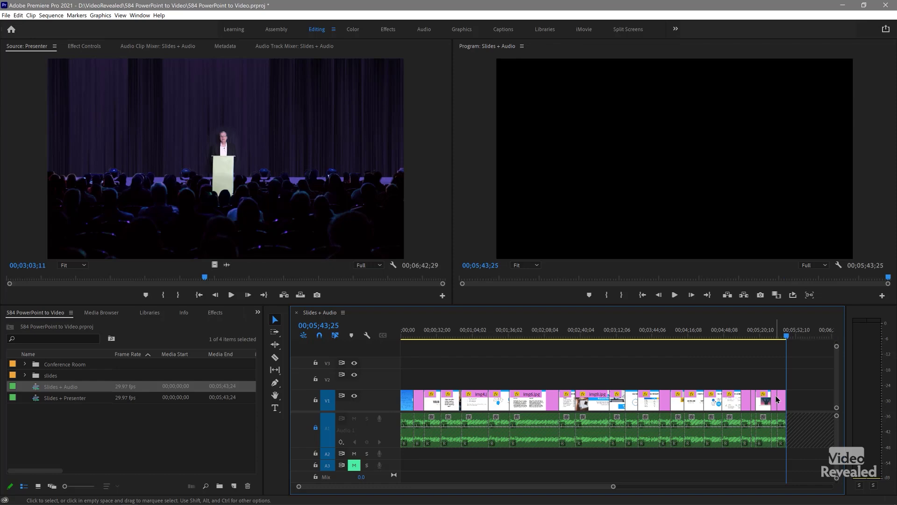
key(equal)
key(equal)
key(equal)
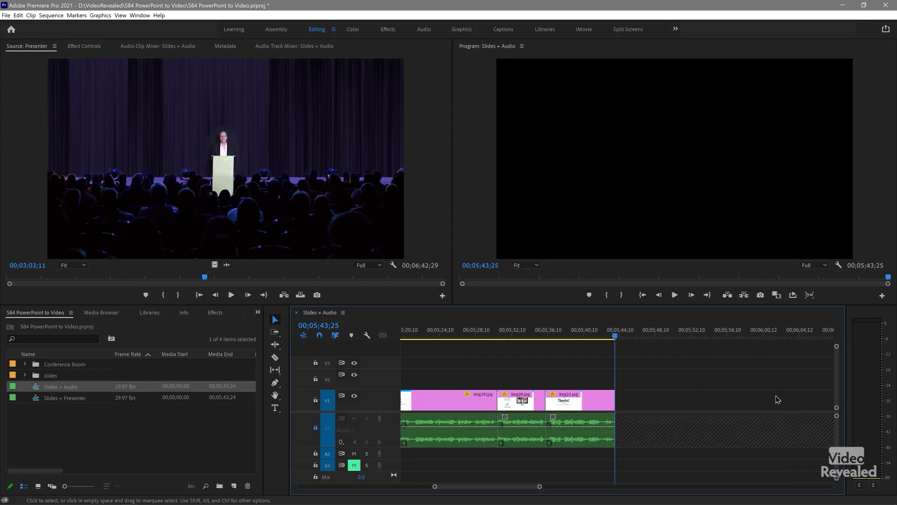
key(backslash)
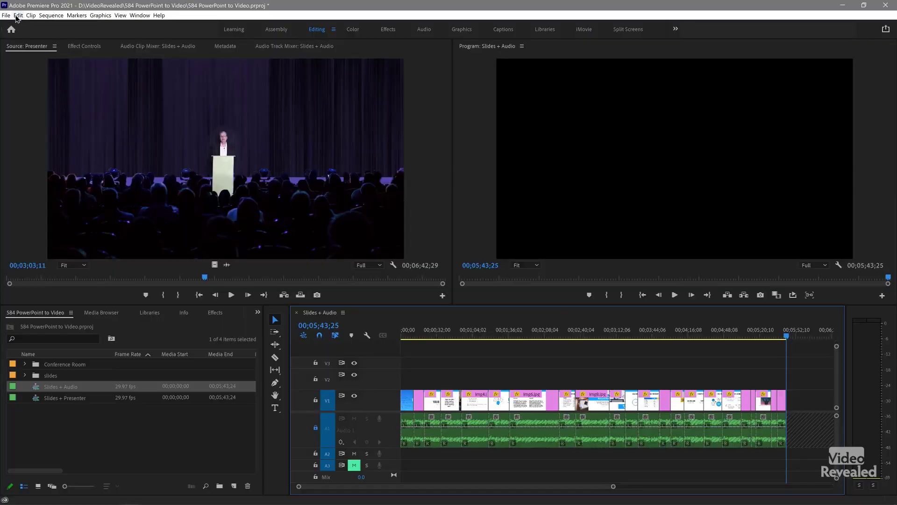
- Search the keyboard shortcuts for the extend edit commands using "exte"
click(18, 15)
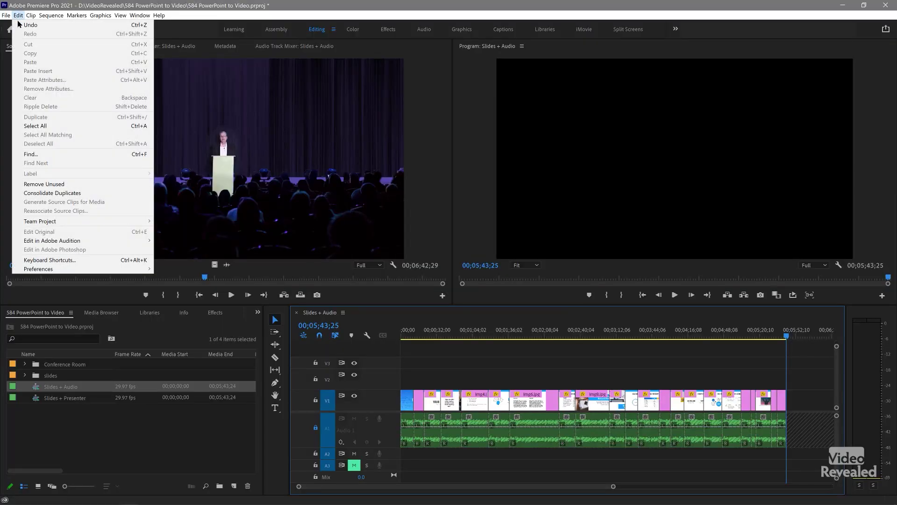
click(75, 260)
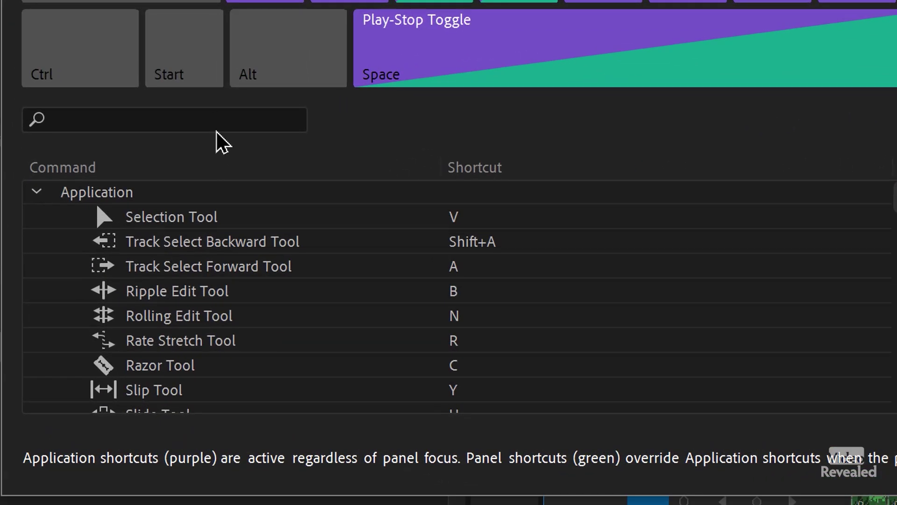
click(176, 299)
text(exte)
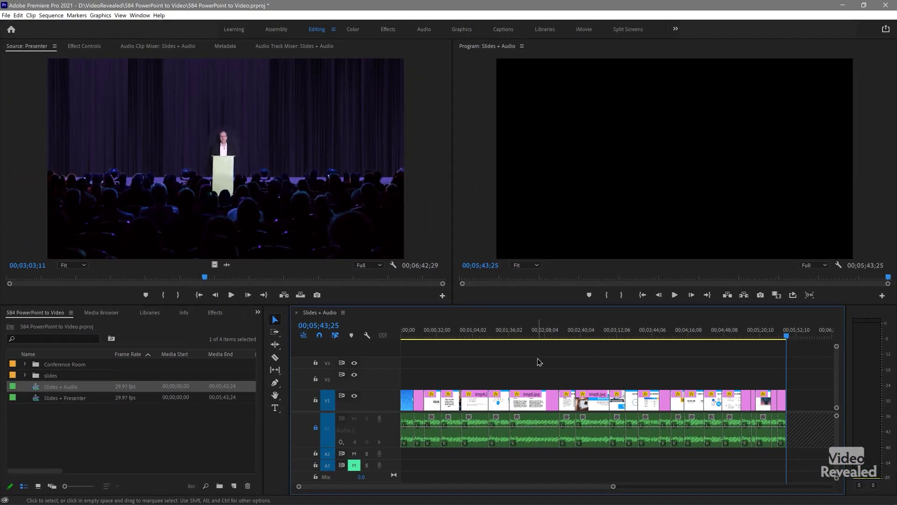
- Undo the final trim and all slide extensions until every slide sits after the audio again
key(ctrl+z)
key(ctrl+z)
key(ctrl+z)
key(ctrl+z)
key(ctrl+z)
key(ctrl+z)
key(ctrl+z)
key(ctrl+z)
key(ctrl+z)
key(ctrl+z)
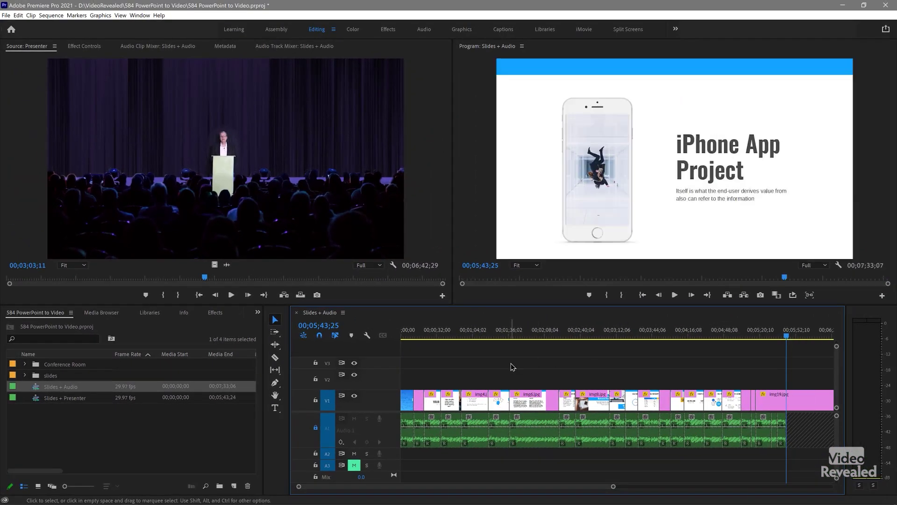
key(ctrl+z)
key(ctrl+z)
key(ctrl+z)
key(ctrl+z)
key(ctrl+z)
key(ctrl+z)
key(ctrl+z)
key(ctrl+z)
key(ctrl+z)
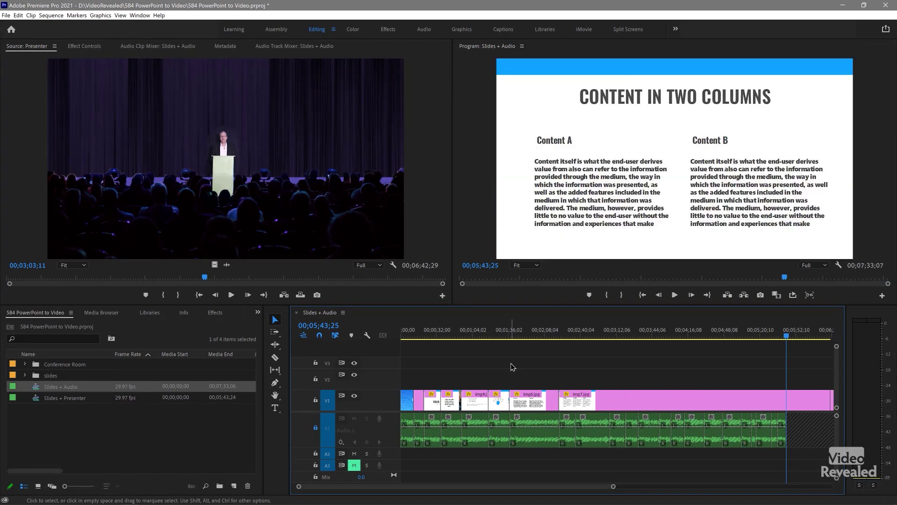
key(ctrl+z)
key(ctrl+z)
key(ctrl+z)
key(ctrl+z)
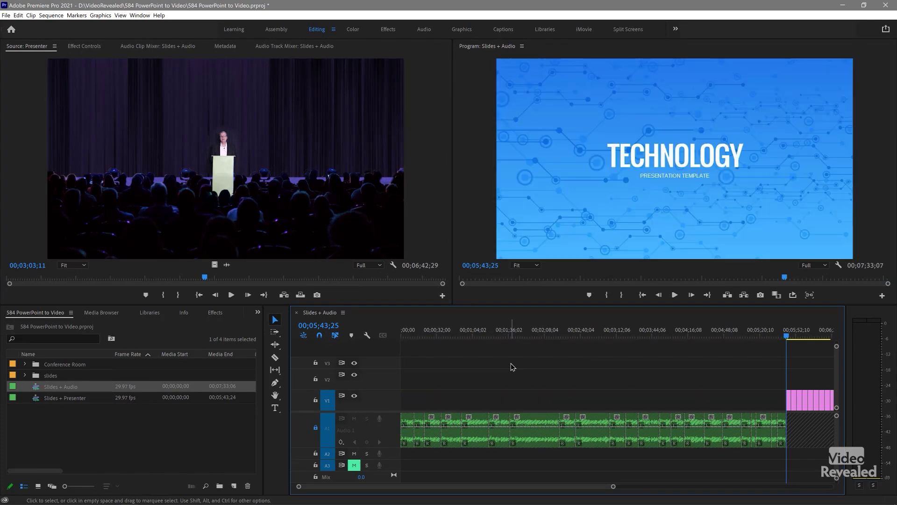
- Return the playhead to 00;00;00;00 and extend the start of img0.jpg back to it
drag(477, 340, 402, 332)
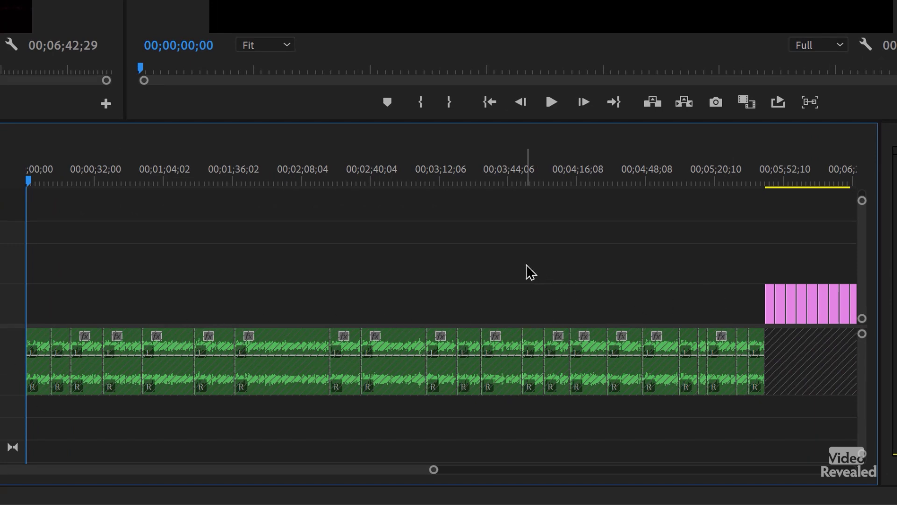
key(shift+w)
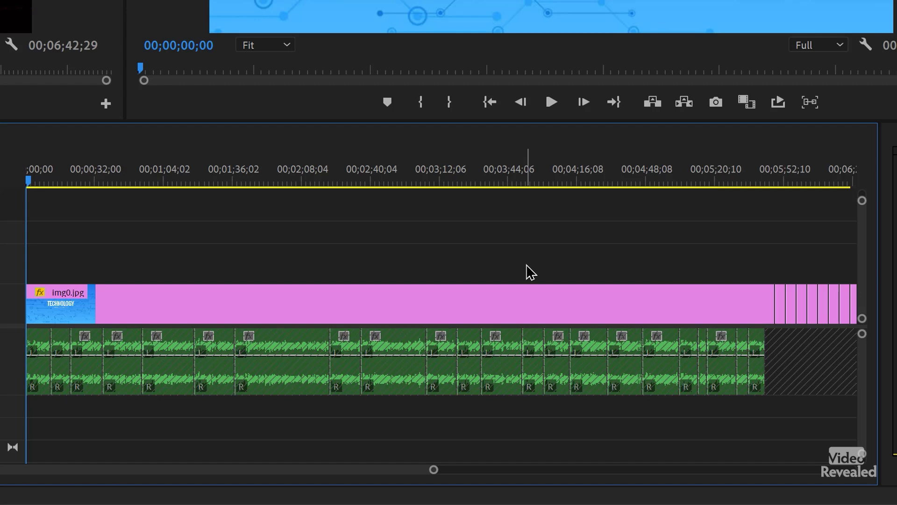
- Extend the starting edit of each following slide back to the next audio cut in turn, beginning with img1.jpg at 00;00;11;25
key(Down)
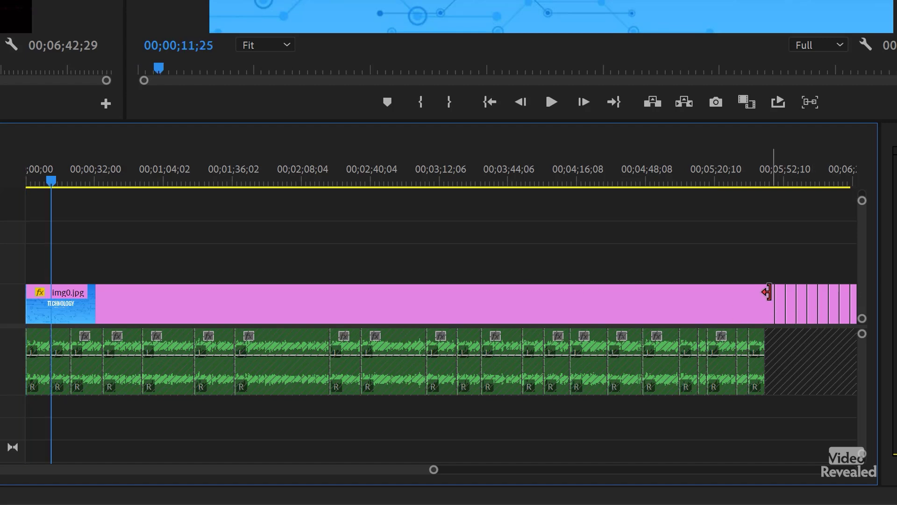
key(w)
key(Down)
key(w)
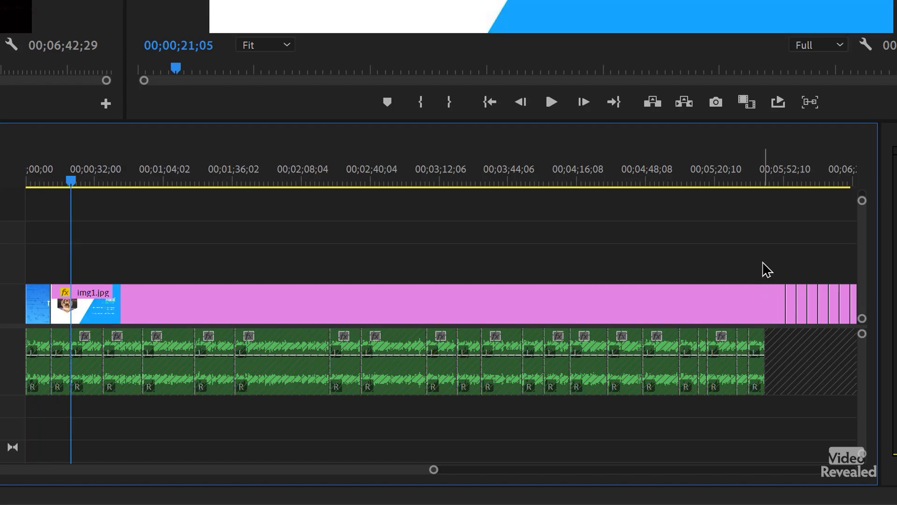
key(Down)
key(w)
key(Down)
key(w)
key(Down)
key(w)
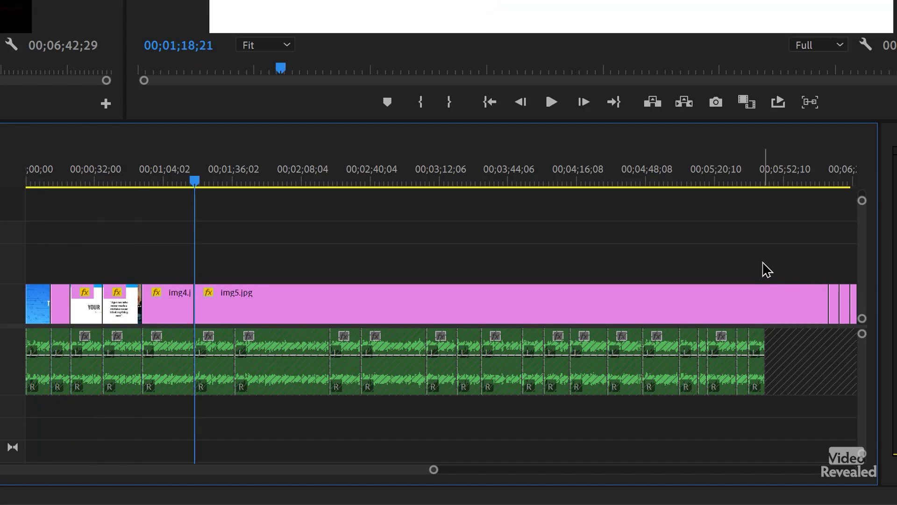
key(Down)
key(w)
key(Down)
key(w)
key(Down)
key(w)
key(Down)
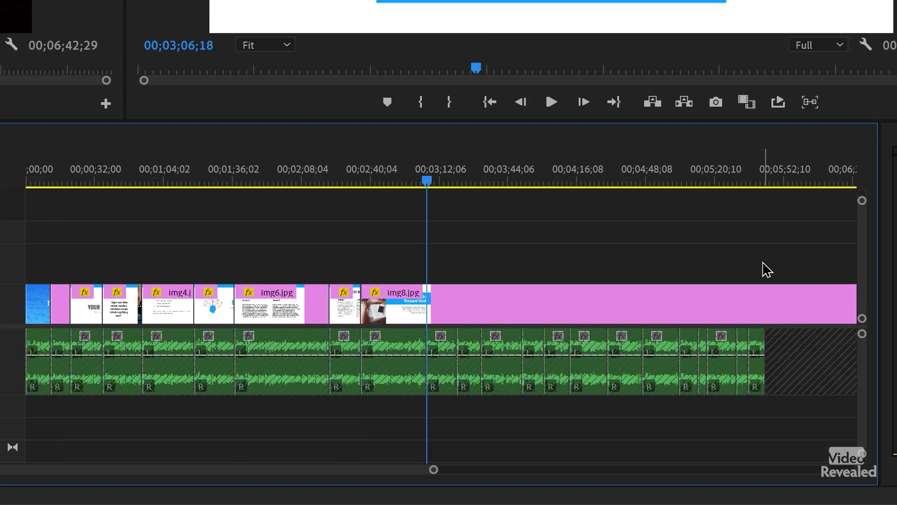
key(w)
key(Down)
key(w)
key(Down)
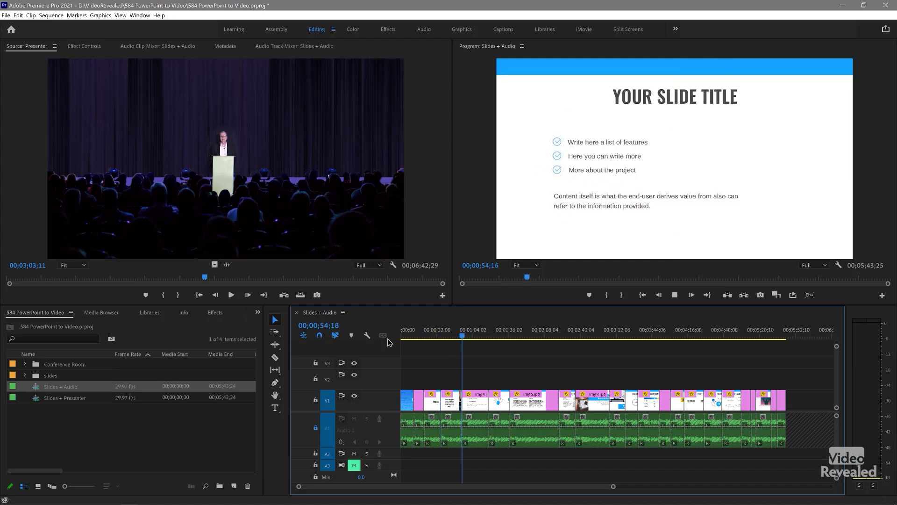
- Play the Slides + Audio sequence to check the slide changes against the audio
key(space)
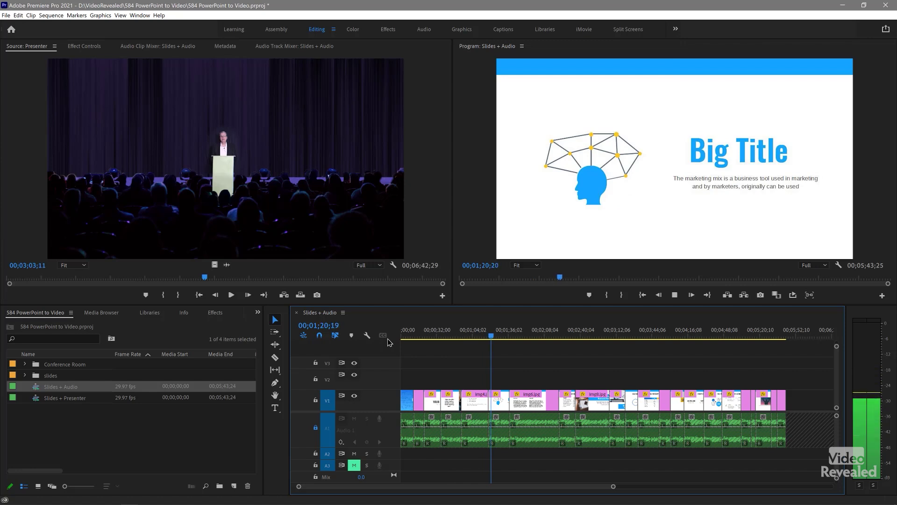
key(space)
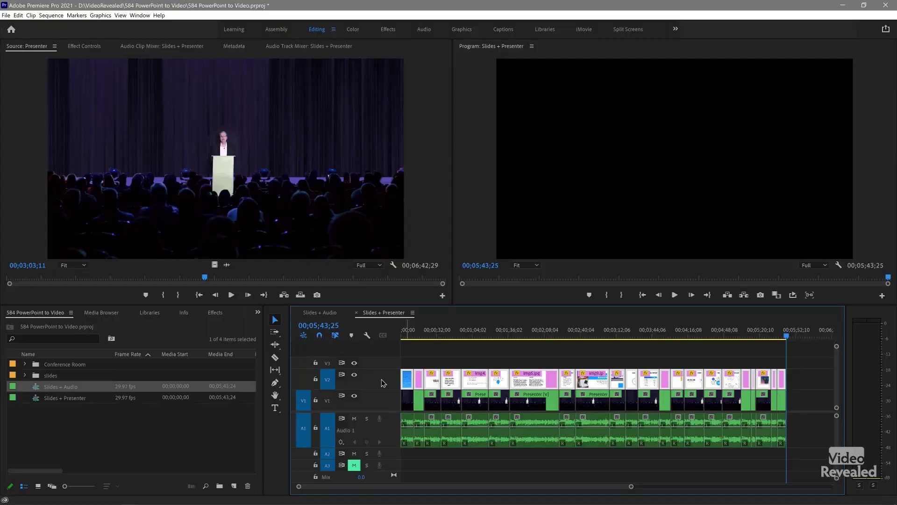
- In the Slides + Presenter sequence, temporarily hide the V2 slides and view the presenter footage from the sequence start
click(354, 375)
drag(412, 335, 399, 348)
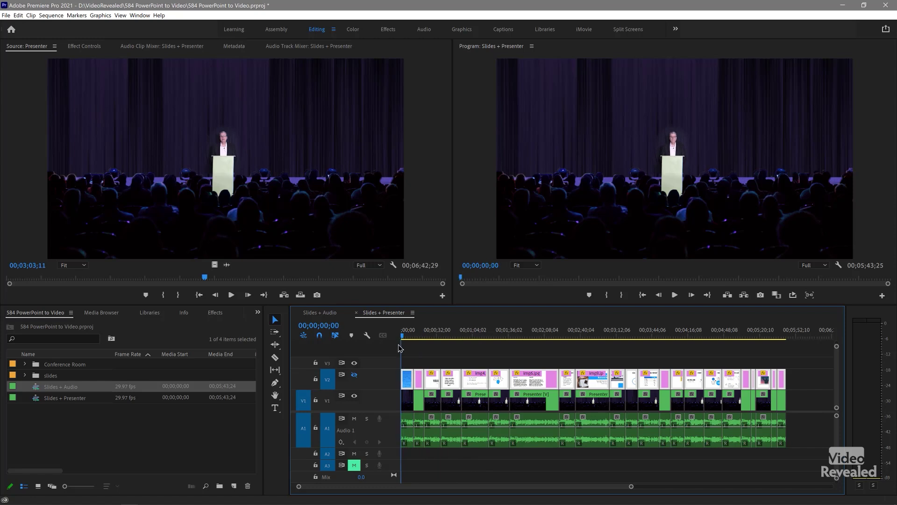
click(354, 375)
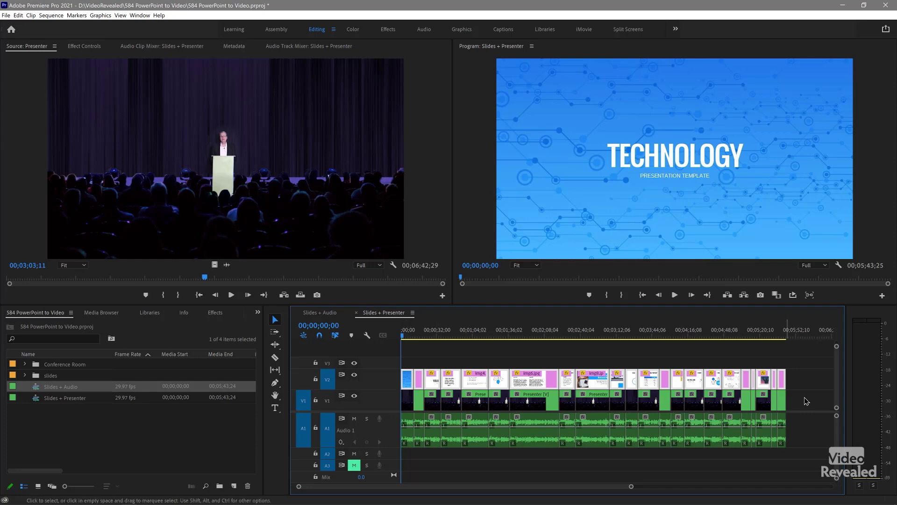
- Turn off linked selection and move all presenter video clips from V1 to V3, above the slides
drag(804, 360, 402, 437)
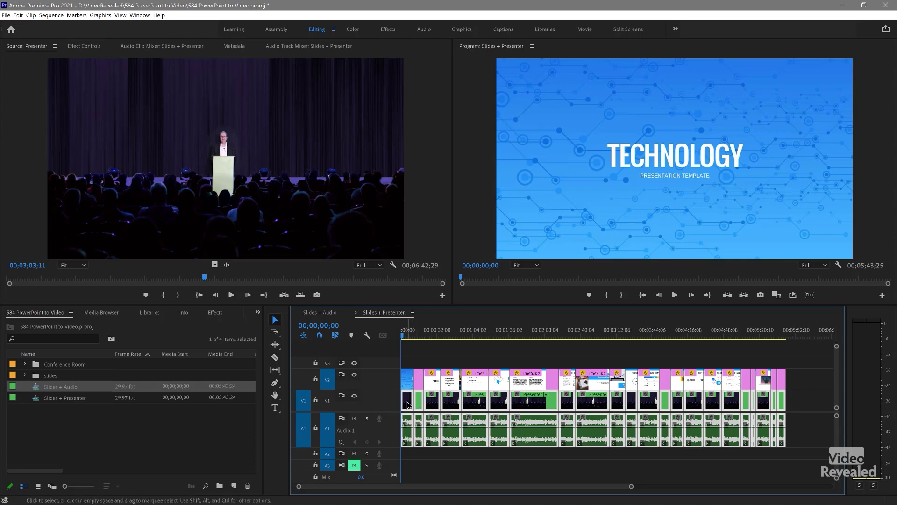
click(336, 337)
drag(798, 397, 493, 341)
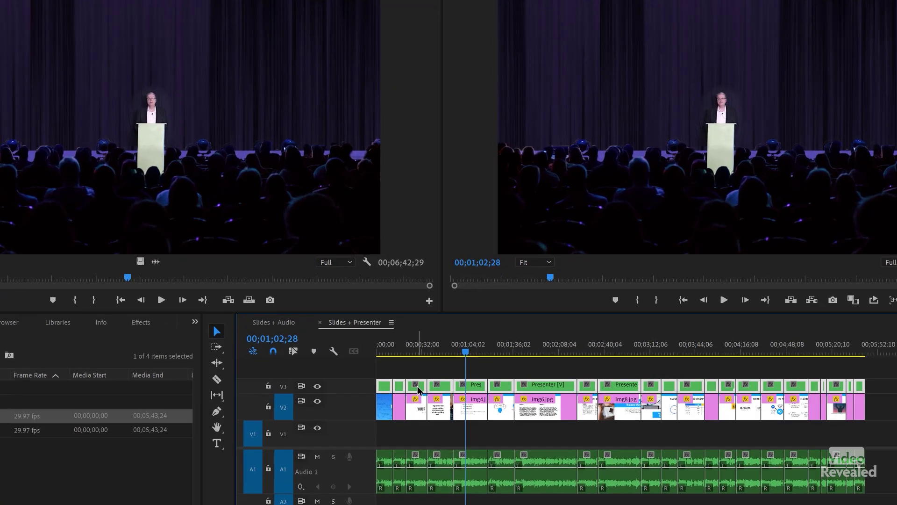
- Nest the selected presenter clips on V3 into a sequence named Speaker PIP
right_click(434, 366)
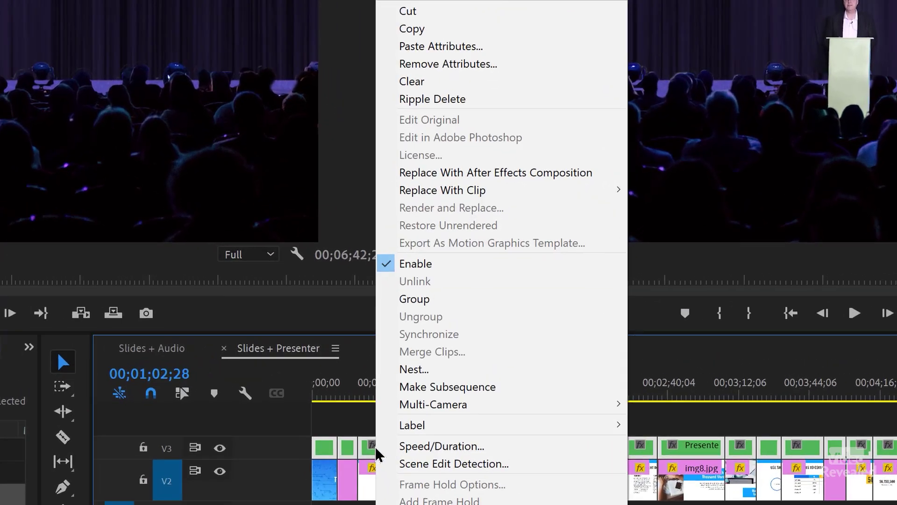
click(448, 370)
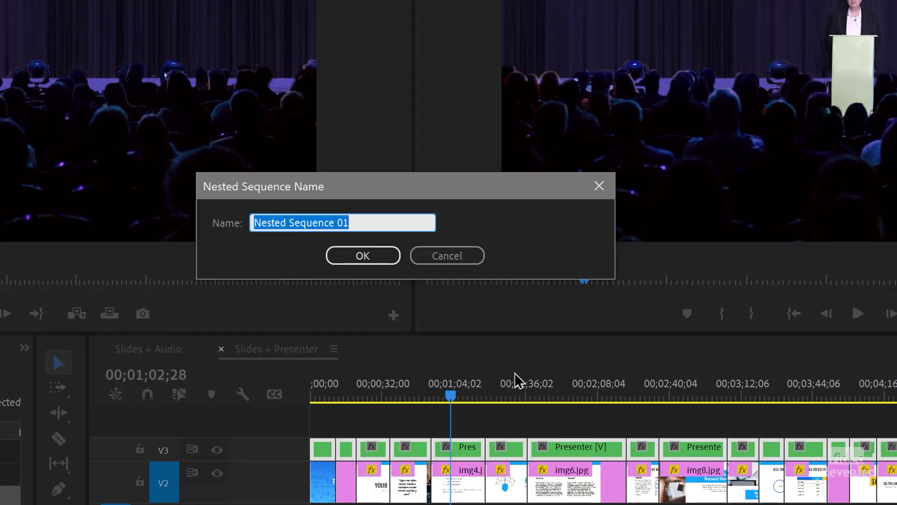
text(Se)
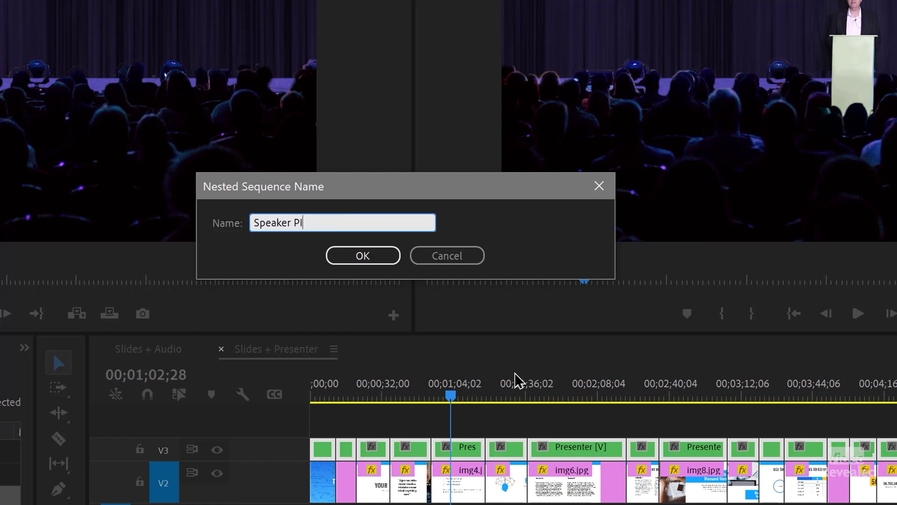
click(382, 257)
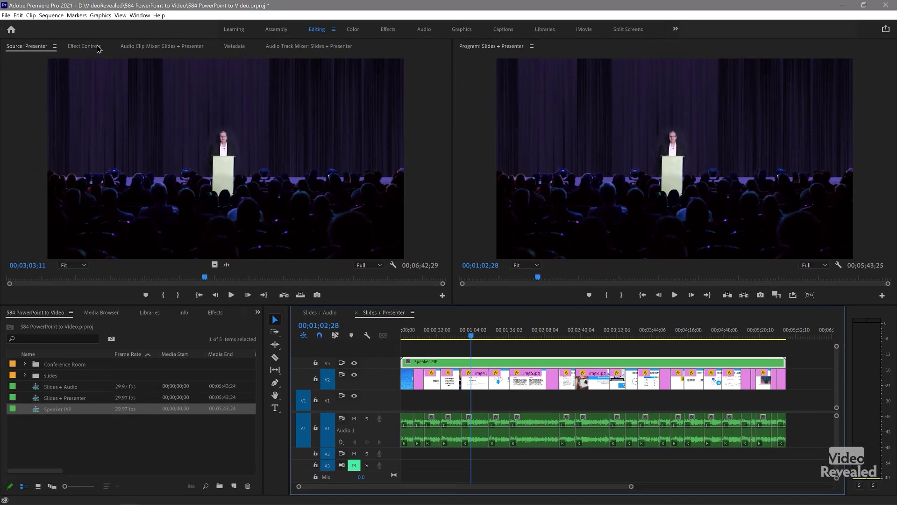
- Try reducing the Speaker PIP clip's Motion scale to 23, restore it to 100, and collapse the Motion and Opacity settings
click(84, 46)
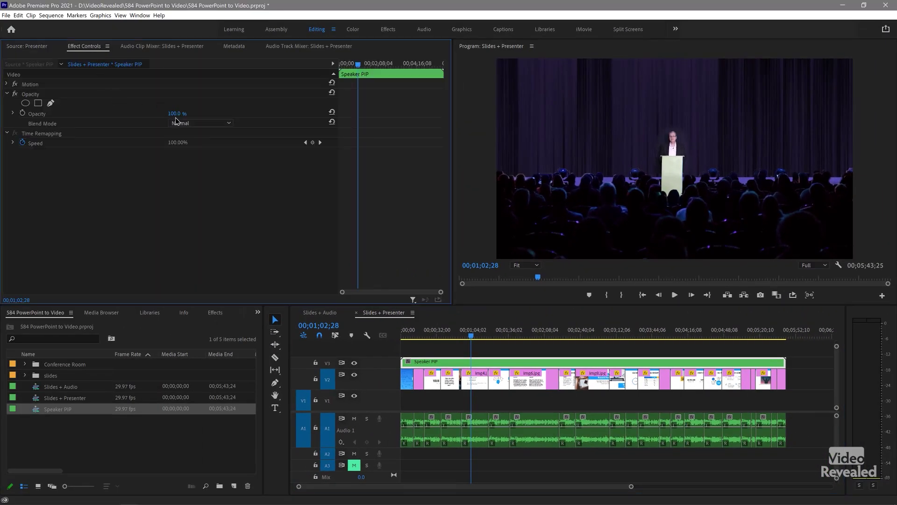
click(7, 84)
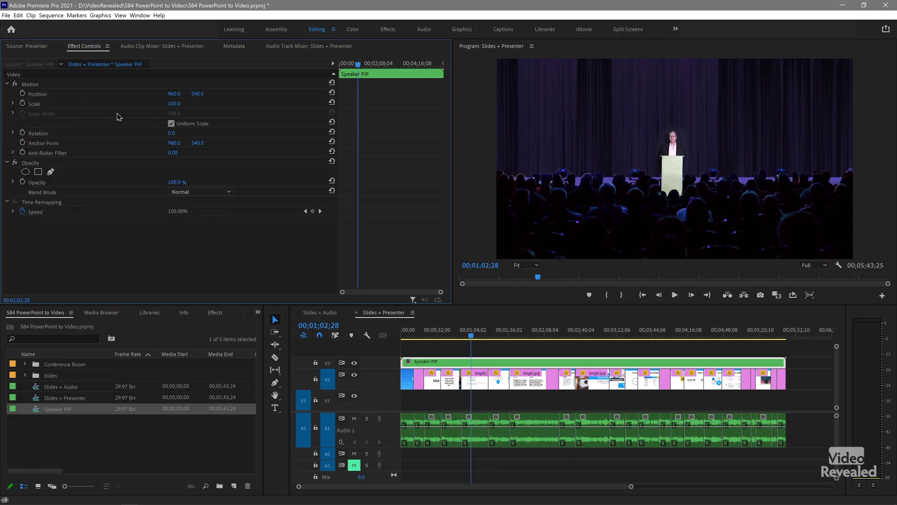
drag(171, 106, 156, 105)
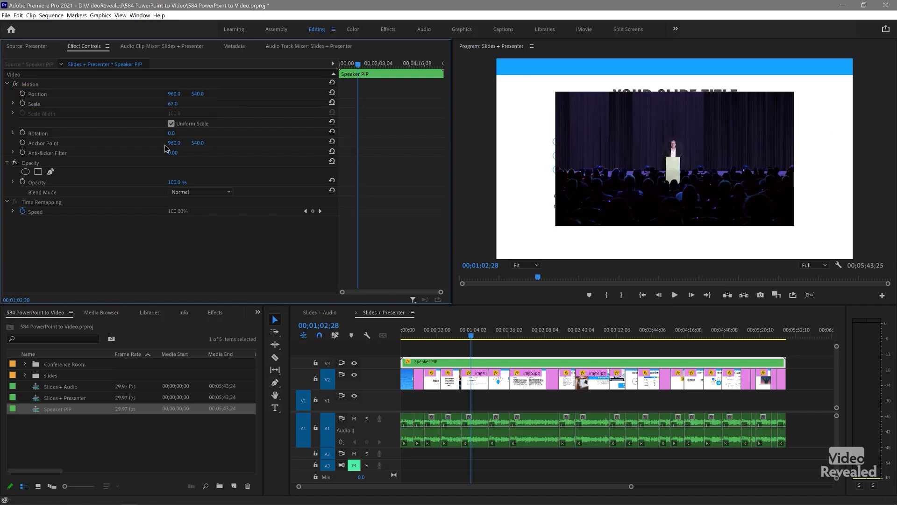
click(173, 104)
text(23)
key(Return)
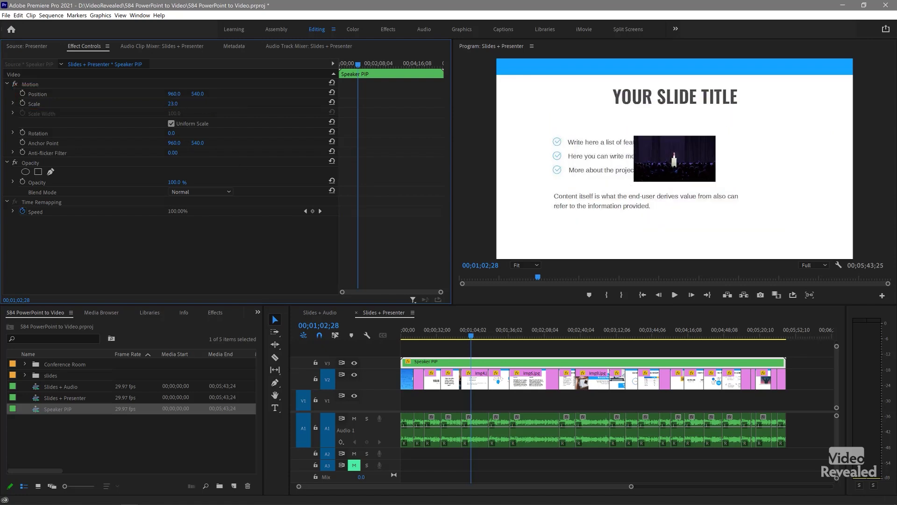
drag(173, 103, 260, 152)
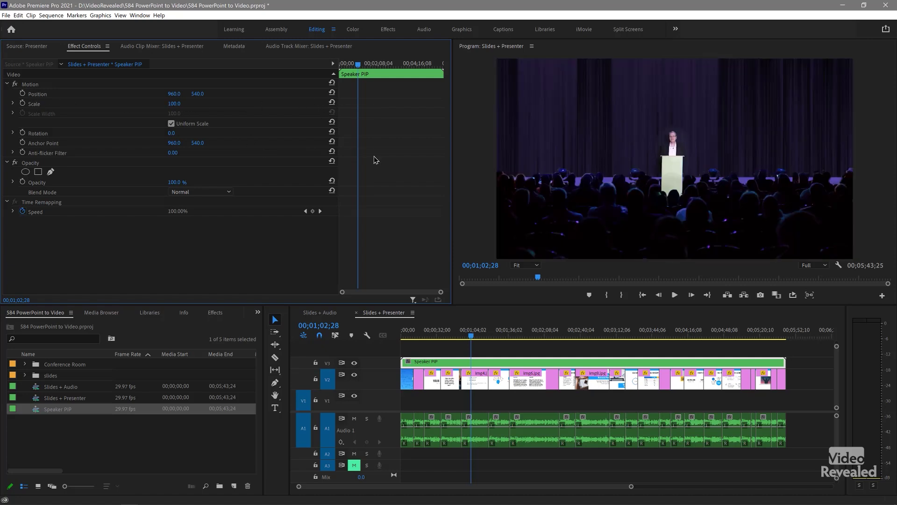
click(7, 84)
click(6, 93)
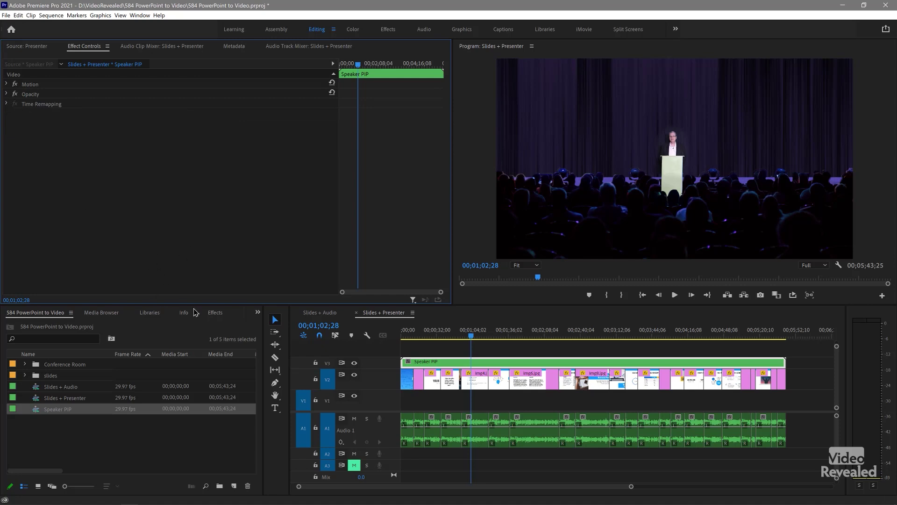
- Search the effects for transform and apply the Transform and Crop effects to the Speaker PIP clip
click(216, 313)
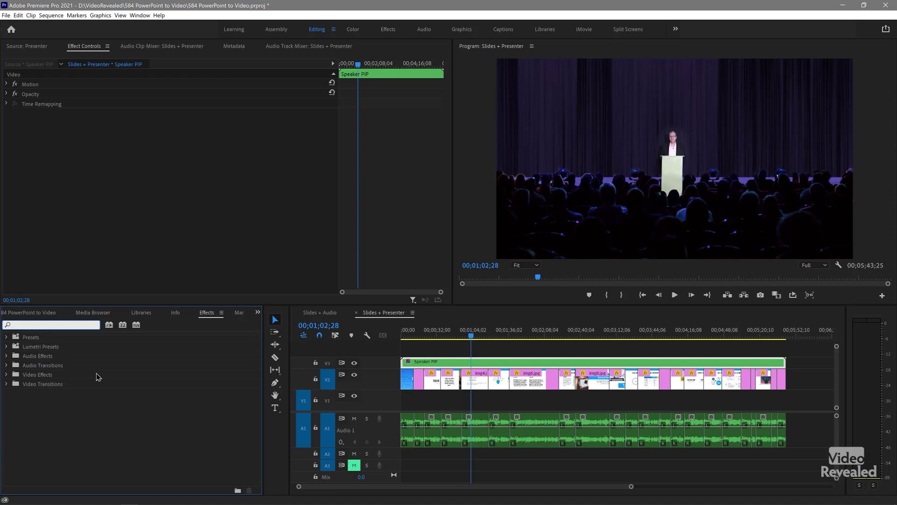
text(transform)
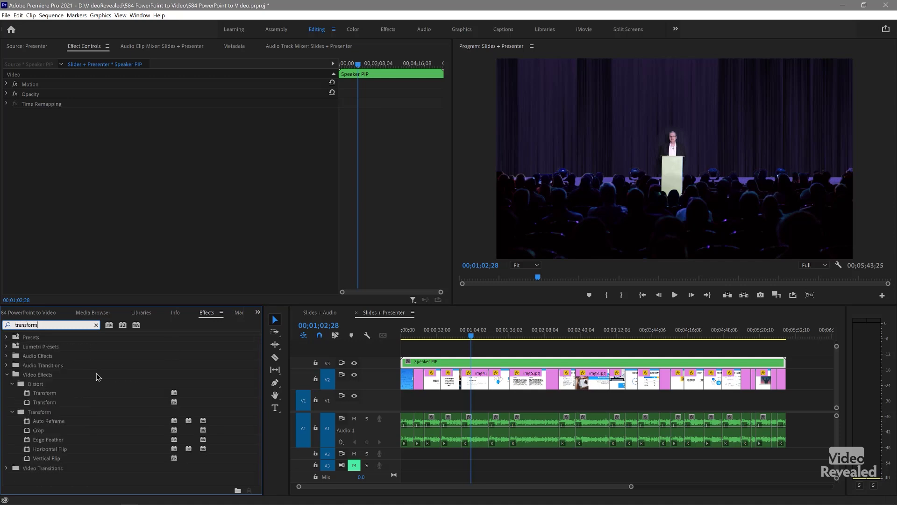
double_click(47, 393)
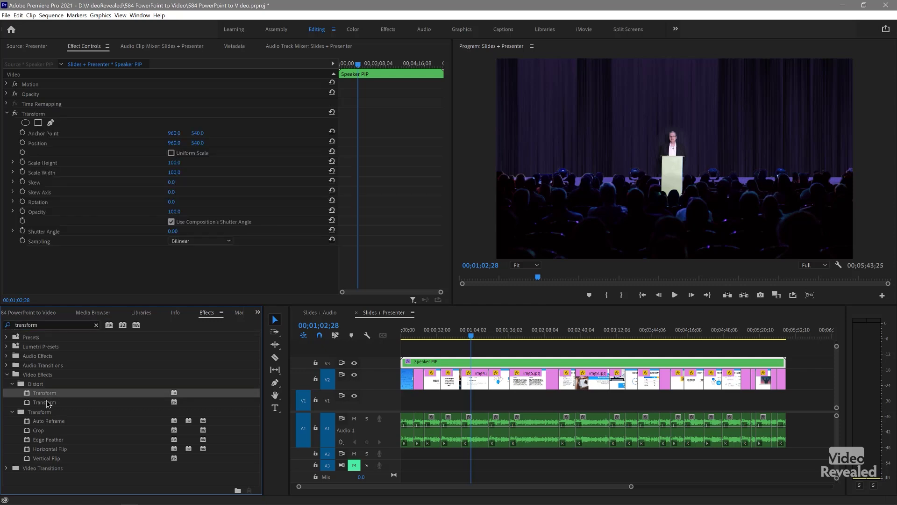
double_click(45, 434)
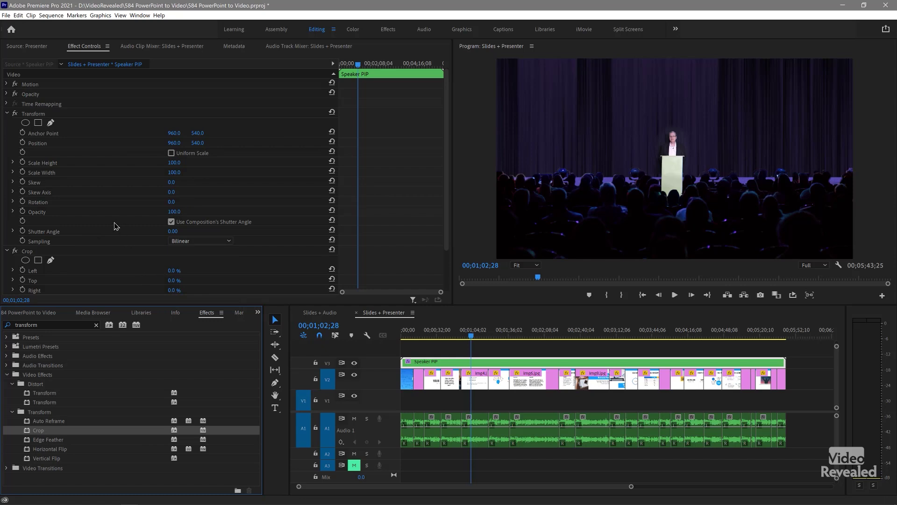
- Crop the Speaker PIP clip by 37% on the left and right, 25% on the top and 18% on the bottom
scroll(116, 226, down, 2)
click(170, 223)
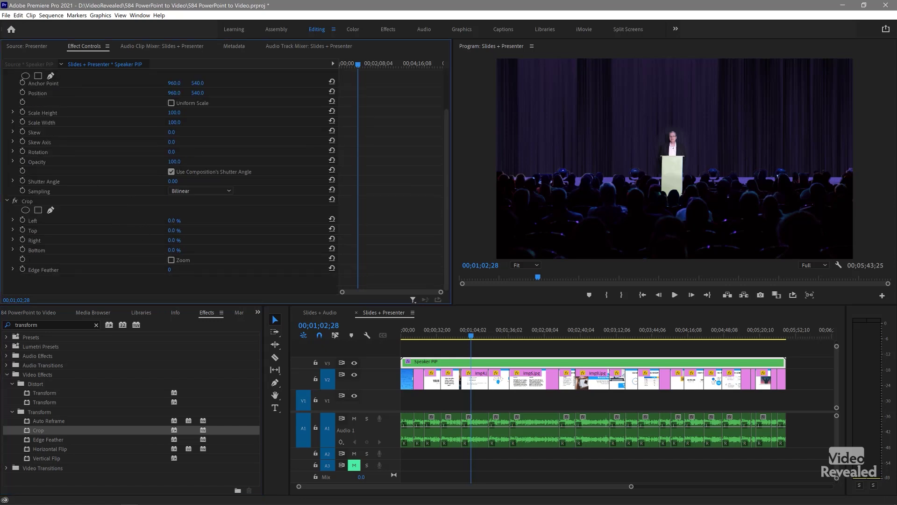
drag(170, 223, 211, 223)
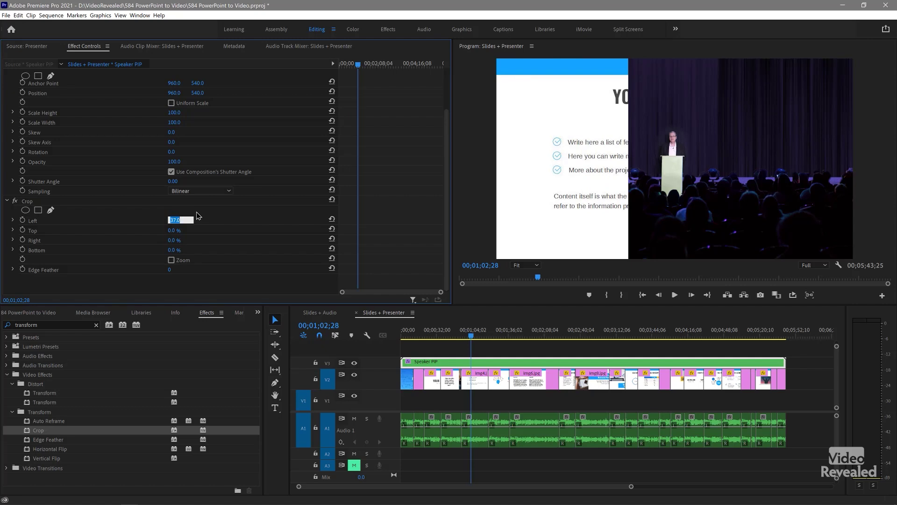
key(Tab)
key(Tab)
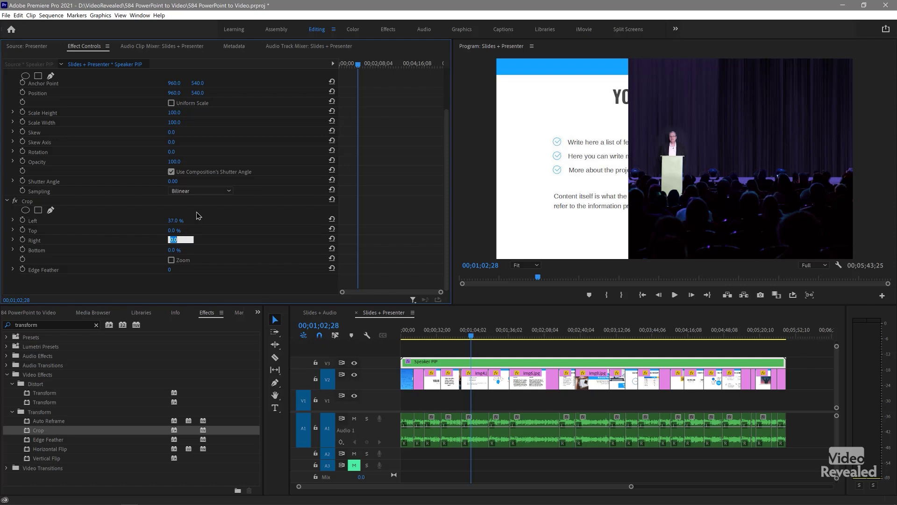
key(Tab)
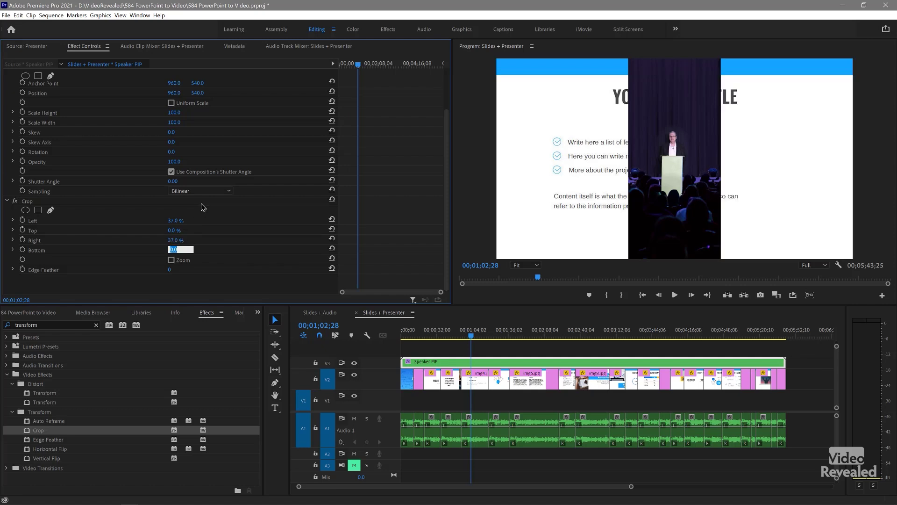
drag(177, 232, 225, 231)
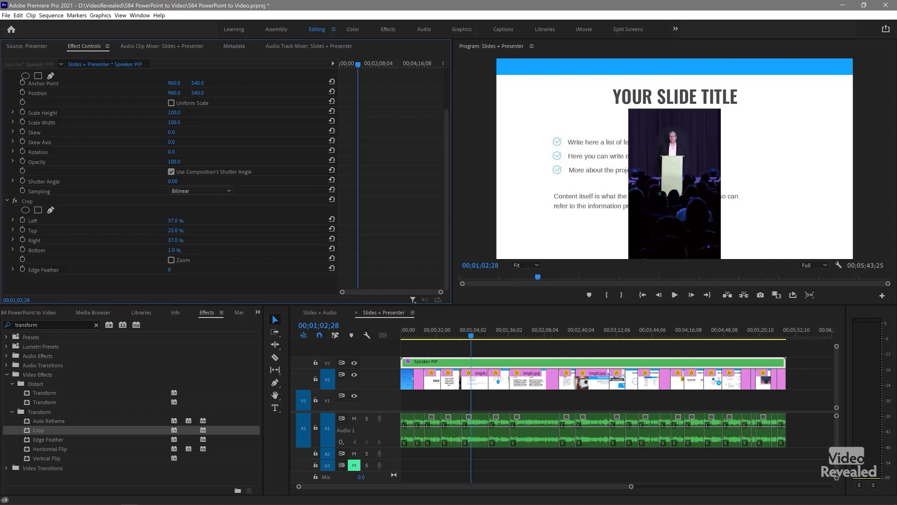
drag(172, 251, 207, 250)
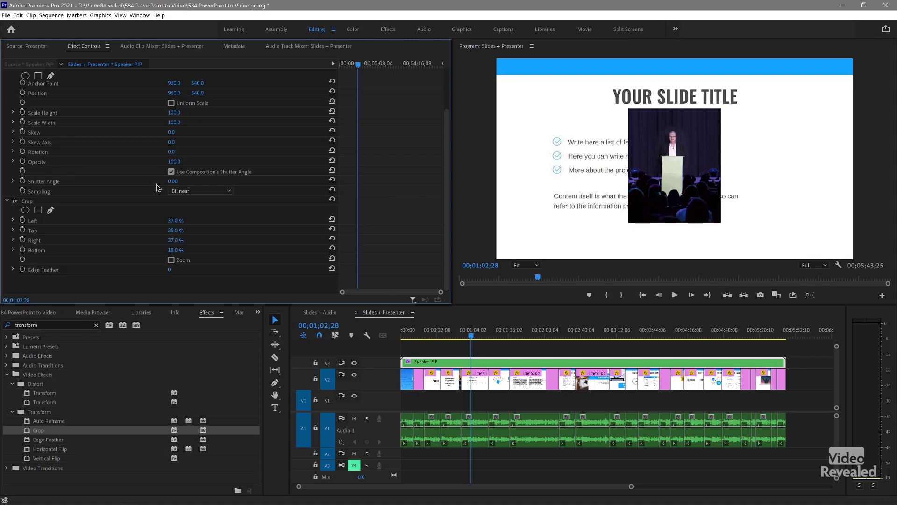
- Set the Transform effect's horizontal position to 983 to centre the podium in the crop, and collapse both effects' settings
scroll(86, 119, up, 3)
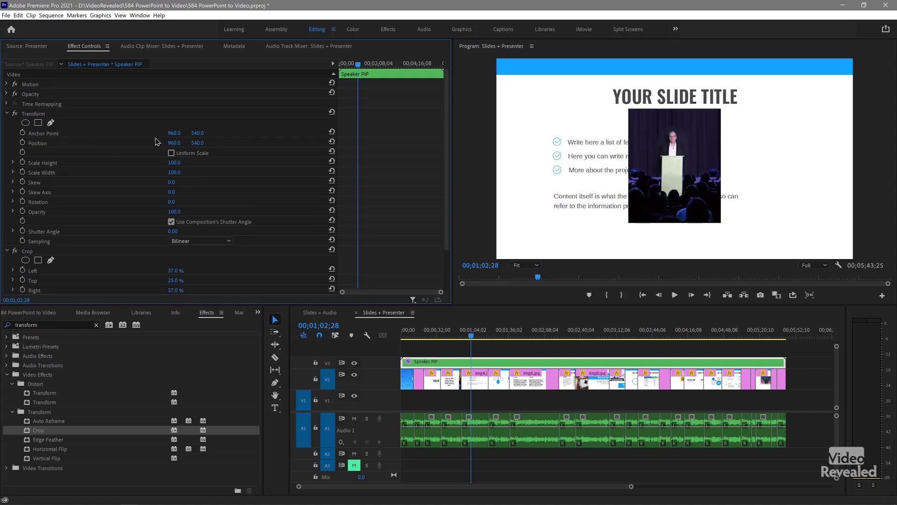
drag(173, 143, 188, 142)
drag(174, 142, 178, 143)
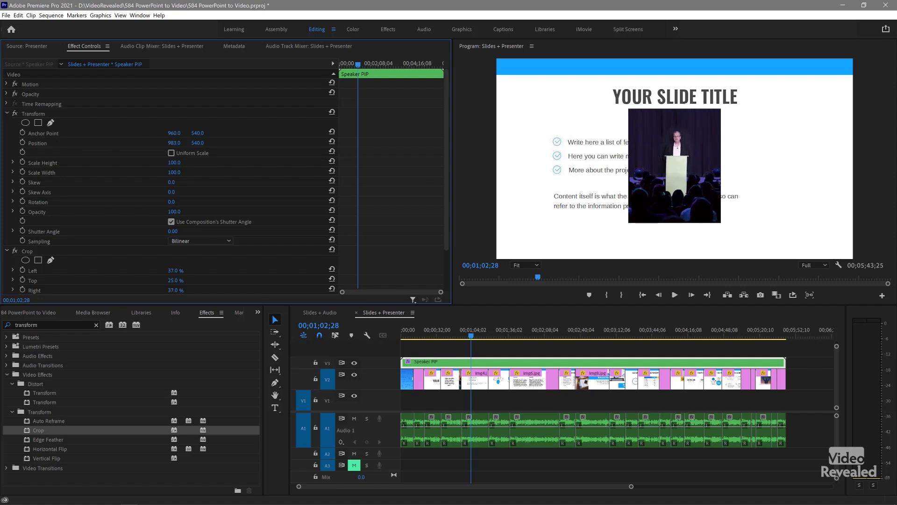
click(7, 114)
click(6, 123)
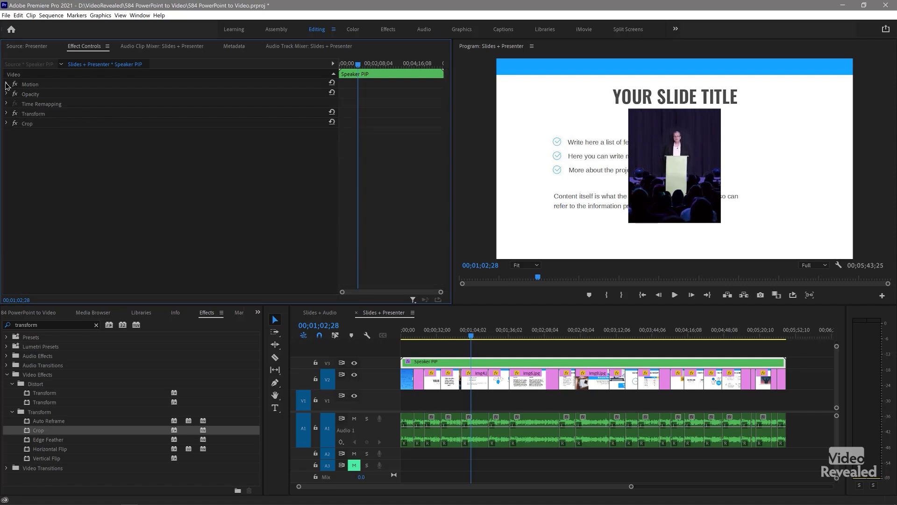
- Set the Speaker PIP clip's Motion scale to 57 and move it into the frame's lower-right corner at about 1780.2, 889.9
click(6, 84)
mouse_move(172, 103)
mouse_down()
mouse_move(154, 103)
mouse_move(181, 94)
mouse_up()
click(694, 163)
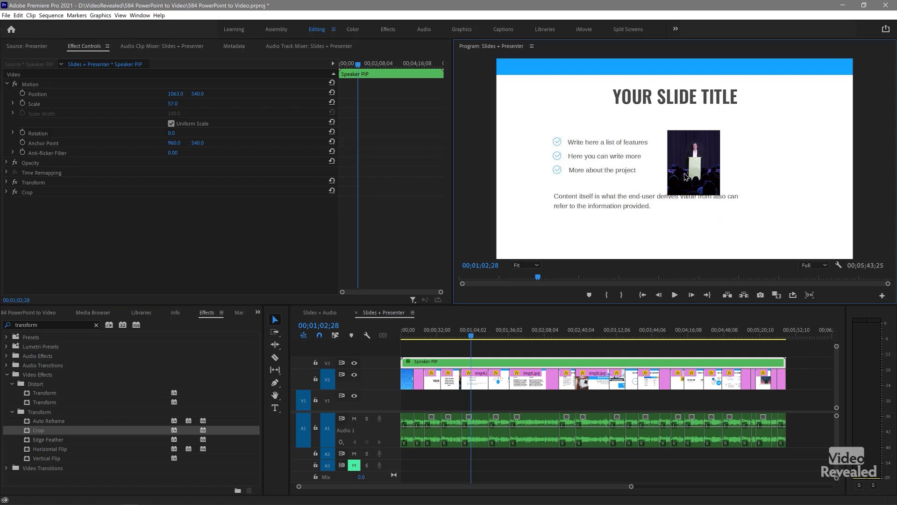
click(685, 176)
drag(685, 176, 822, 245)
- Check the speaker inset over the quote slide and play the sequence from the start
click(459, 329)
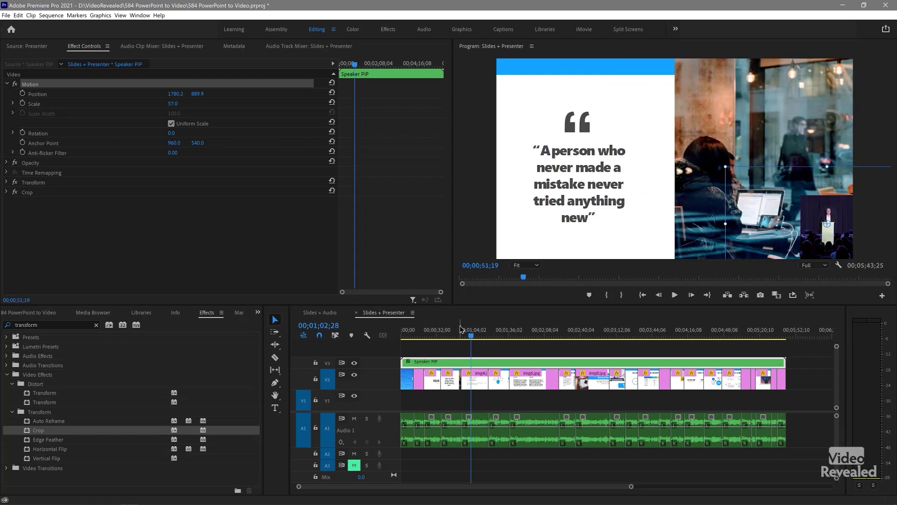
click(451, 351)
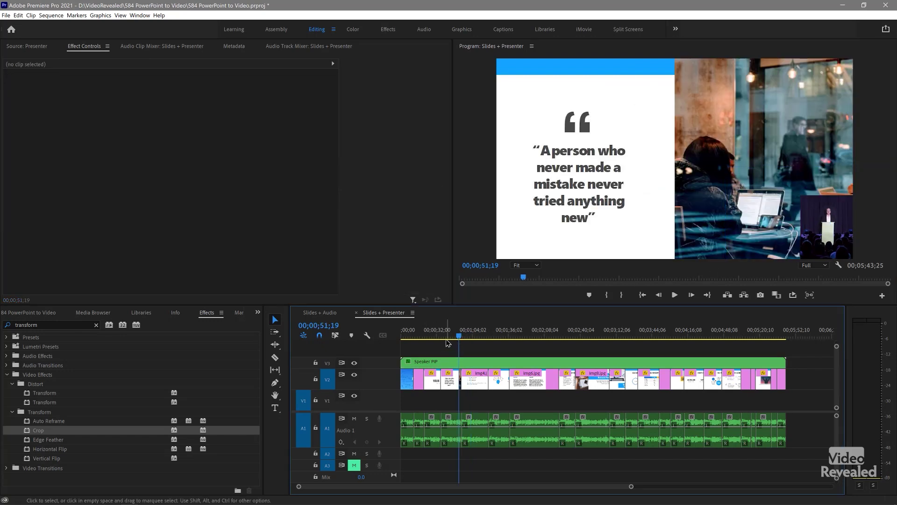
key(Home)
key(space)
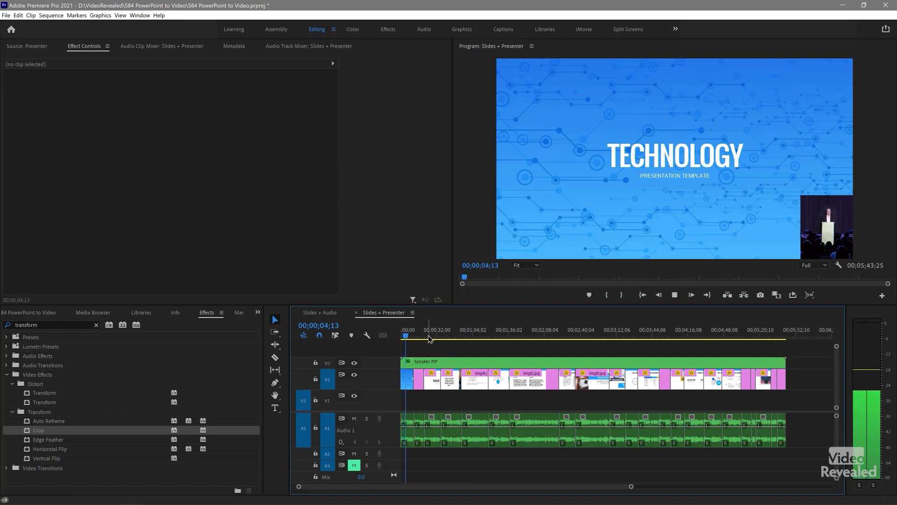
- Stop playback, enlarge the Speaker PIP clip to scale 90 with vertical position 831.9, and check it over the two-column slide
click(432, 362)
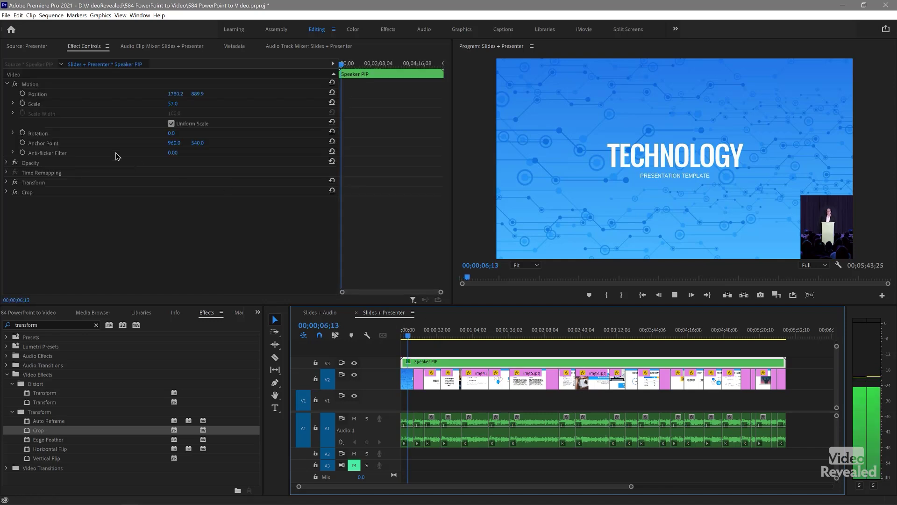
key(space)
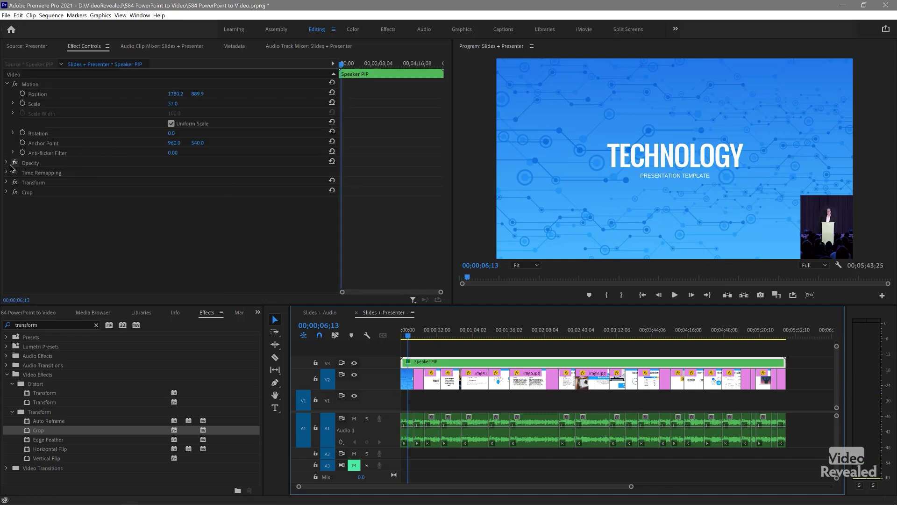
click(174, 104)
mouse_move(176, 104)
mouse_down()
mouse_move(193, 104)
mouse_move(186, 94)
mouse_up()
drag(416, 333, 534, 343)
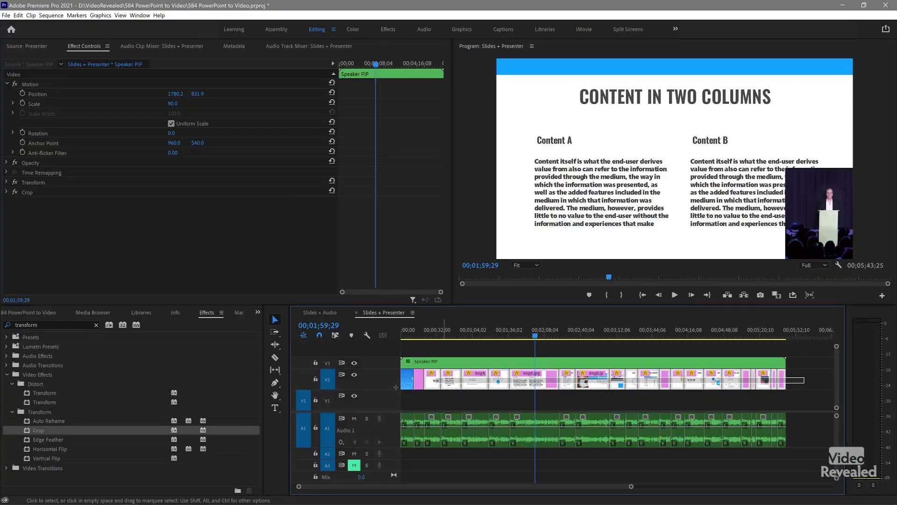
- Select all slide clips on V2 and nest them into a sequence named Slideshow
drag(444, 381, 419, 386)
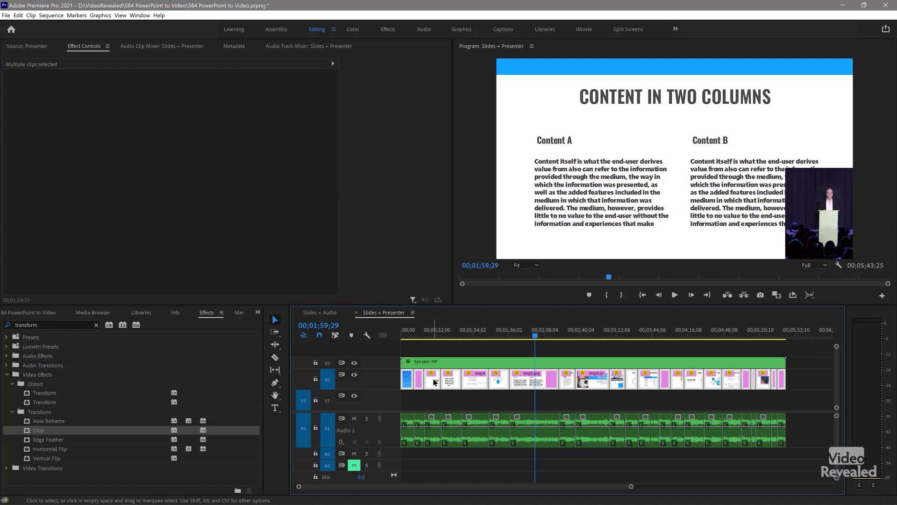
right_click(433, 382)
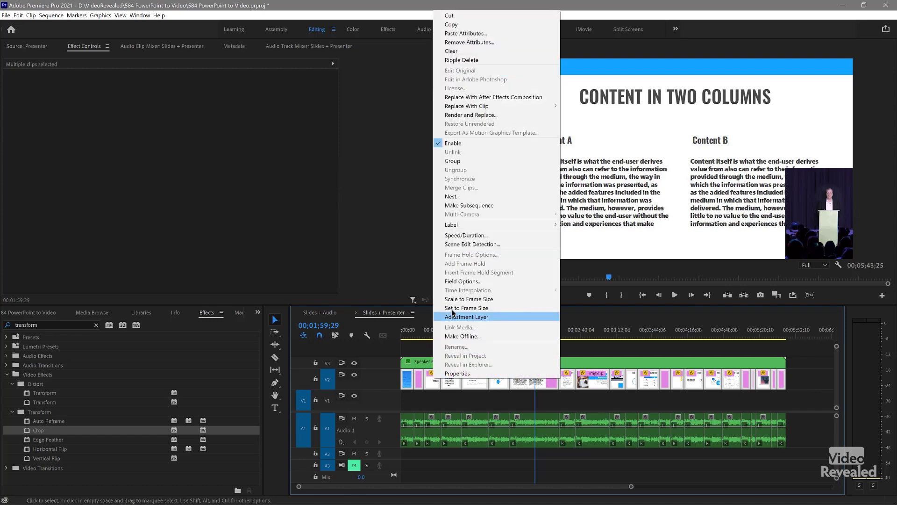
click(464, 196)
text(sli)
key(BackSpace)
key(BackSpace)
key(BackSpace)
text(SLide)
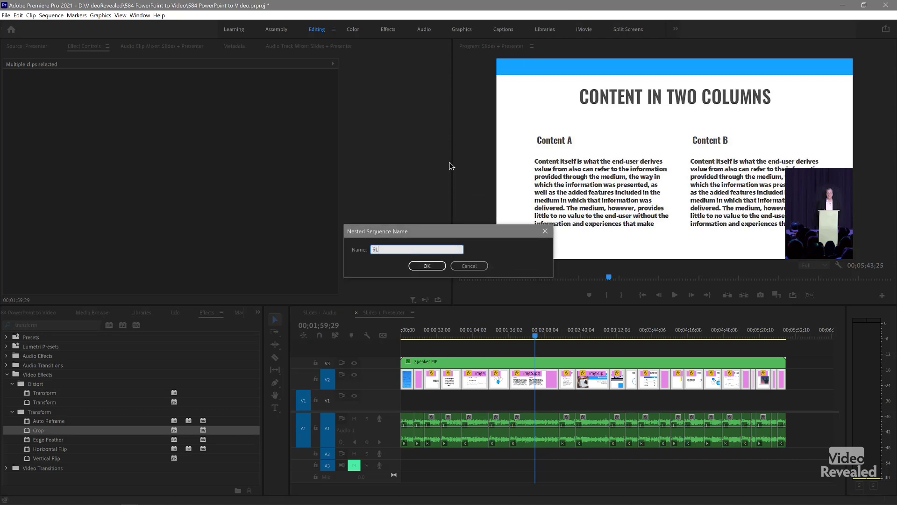
key(BackSpace)
key(BackSpace)
key(BackSpace)
key(BackSpace)
text(lideshow)
click(431, 266)
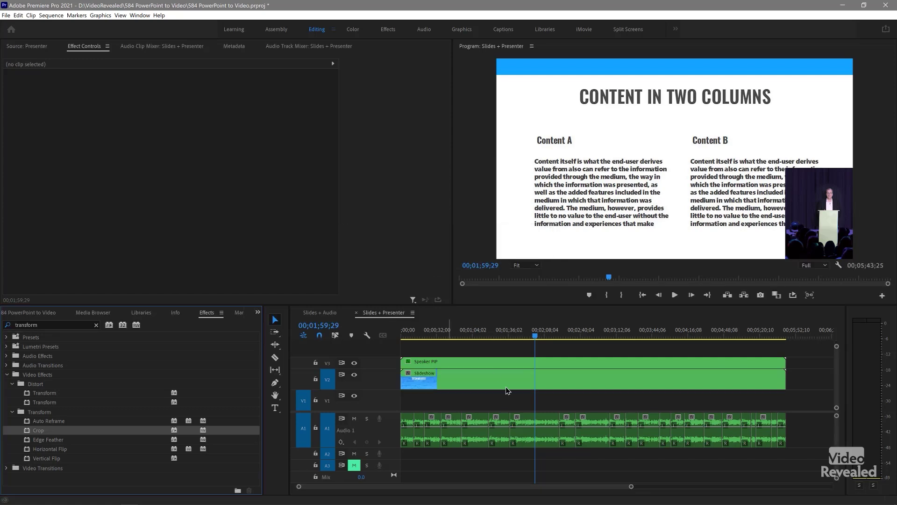
- Scale down the Slideshow clip, place it at the frame's left edge beside the speaker inset, and review the result full screen
click(526, 380)
click(172, 103)
mouse_move(172, 103)
mouse_down()
mouse_move(167, 94)
mouse_move(146, 93)
mouse_move(167, 103)
mouse_up()
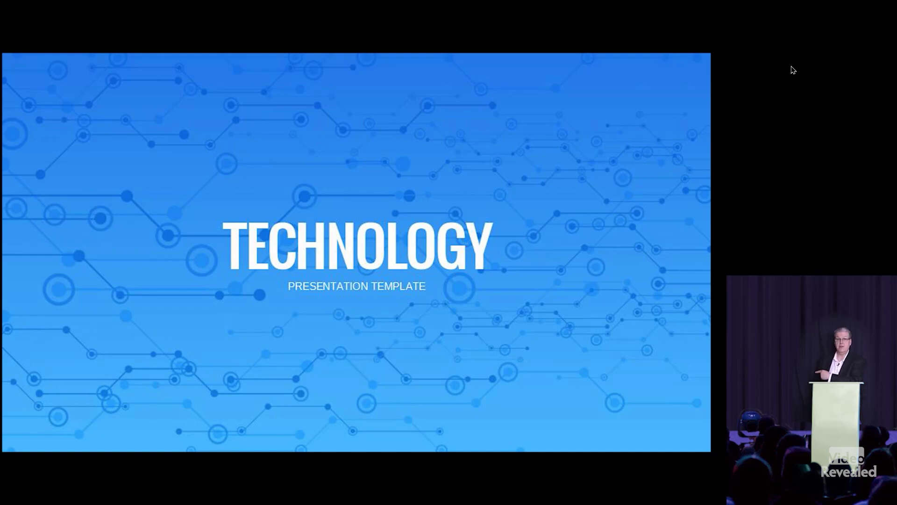
key(Right)
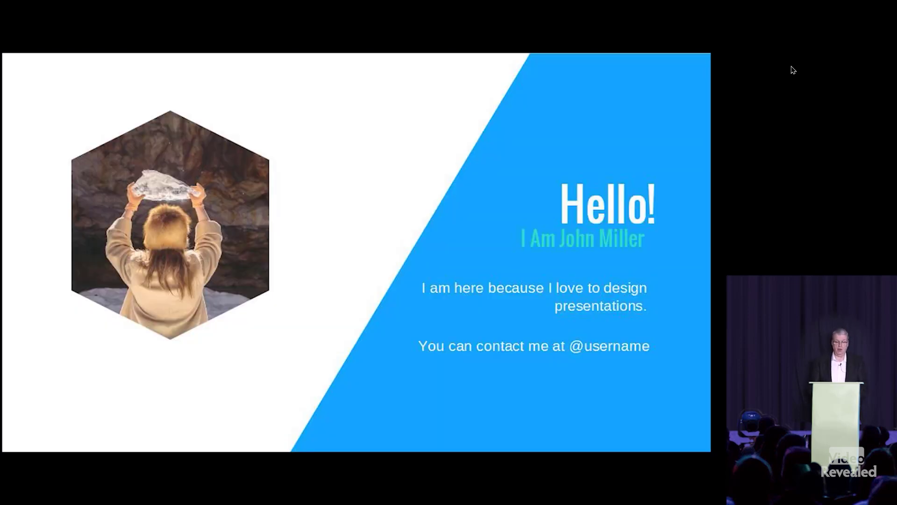
key(Right)
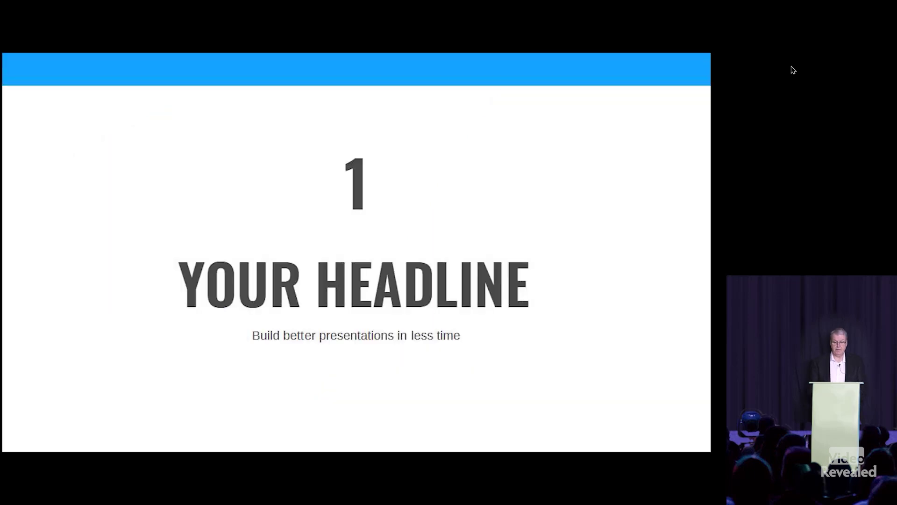